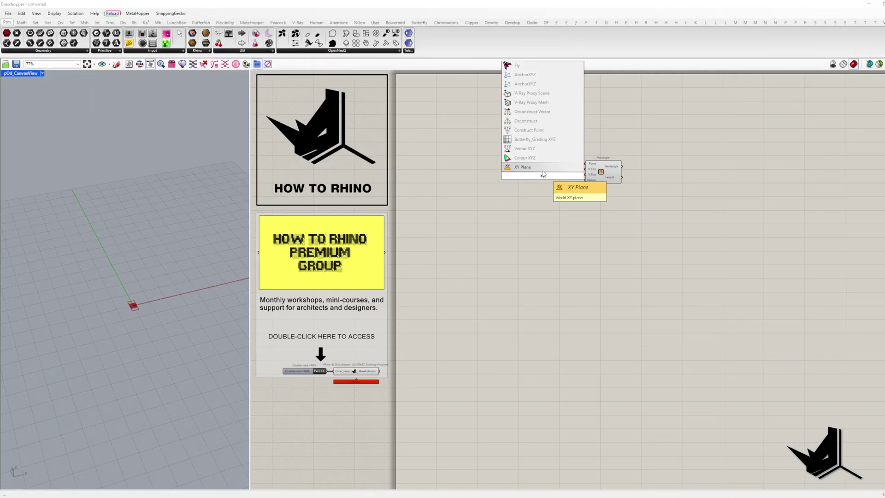
Step: Add an XY Plane feeding the Rectangle's plane input and a Point parameter feeding the XY Plane's origin
key(Return)
double_click(523, 227)
text(pt)
key(Up)
key(Up)
key(Up)
key(Return)
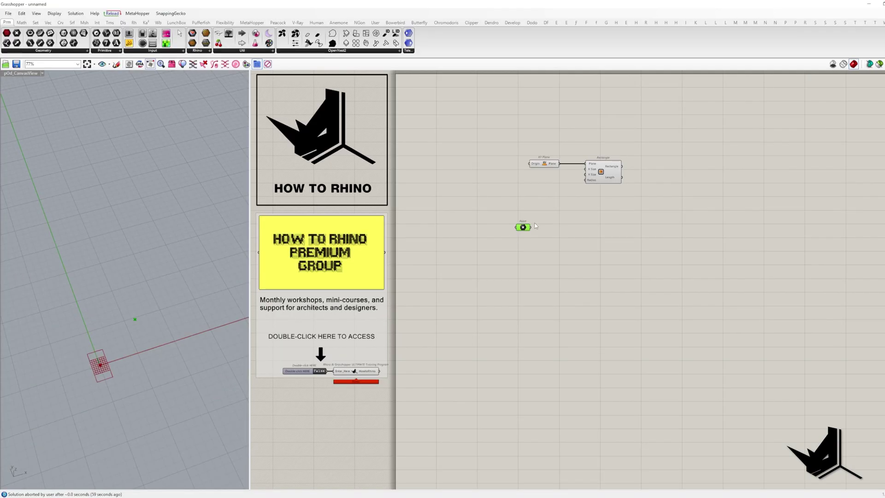
drag(530, 227, 496, 164)
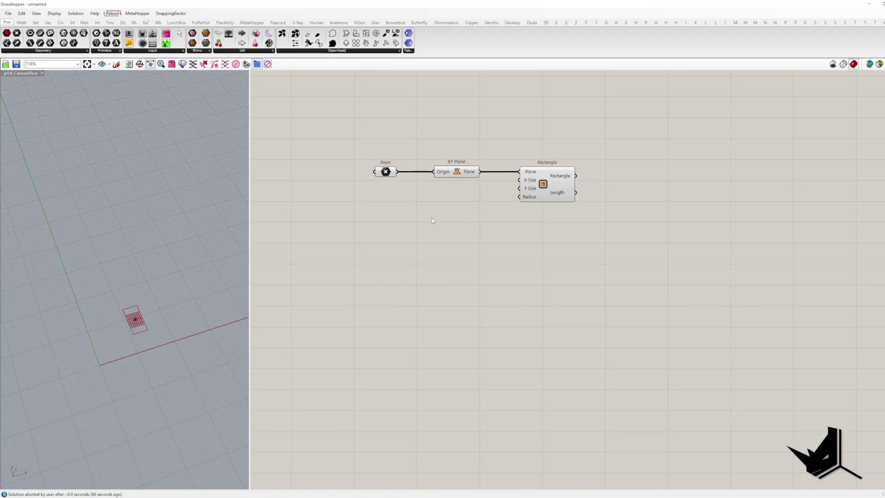
Step: Add a number slider of 20.0 and connect it to the Rectangle's X Size and Y Size
double_click(432, 218)
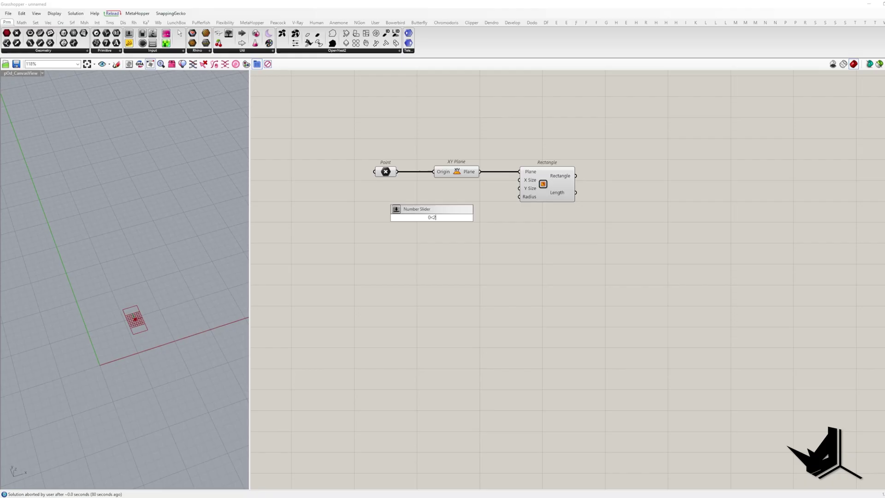
key(Return)
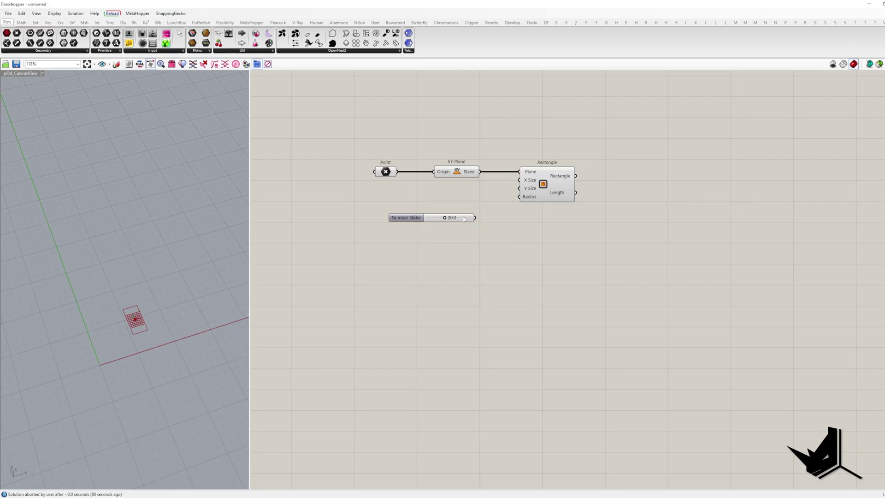
drag(513, 181, 519, 179)
drag(475, 218, 519, 187)
scroll(157, 283, down, 3)
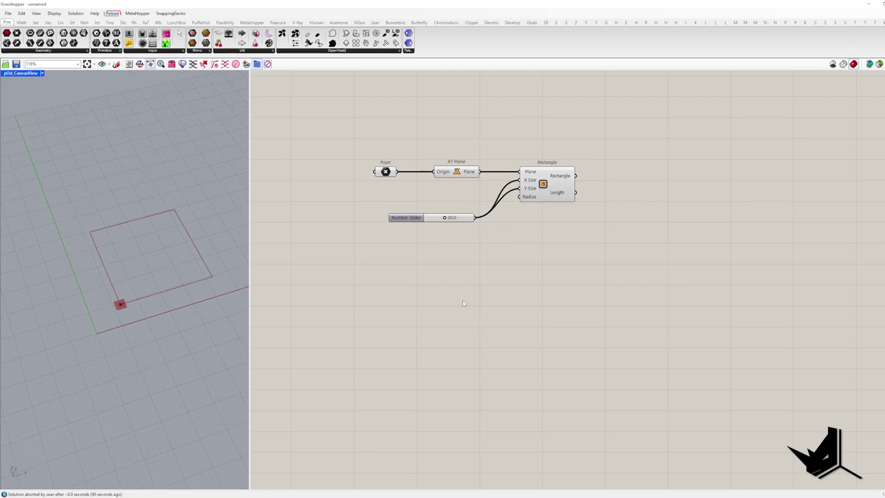
Step: Add a Move component with the Rectangle output as its geometry and place it further along the canvas
double_click(658, 215)
text(move)
key(Return)
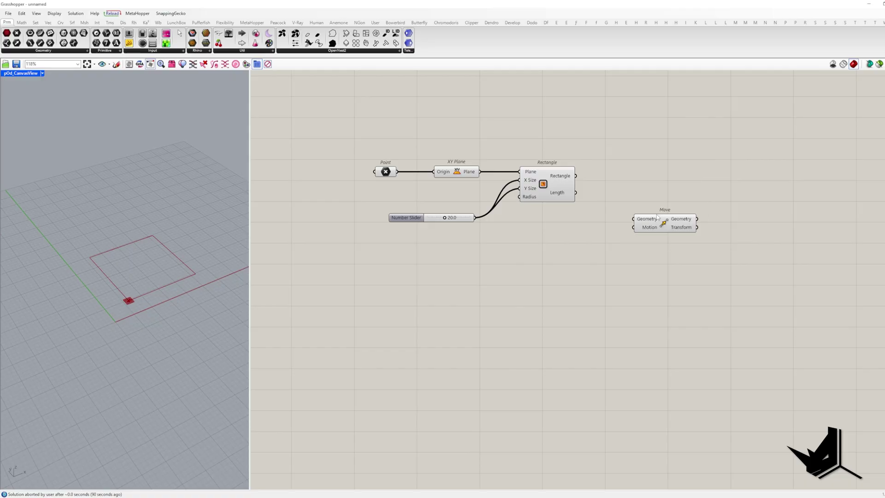
drag(586, 186, 576, 176)
drag(657, 220, 822, 178)
Step: Add a Unit Z vector and connect it to the Move component's motion input
right_drag(724, 247, 616, 270)
double_click(616, 270)
text(unit z)
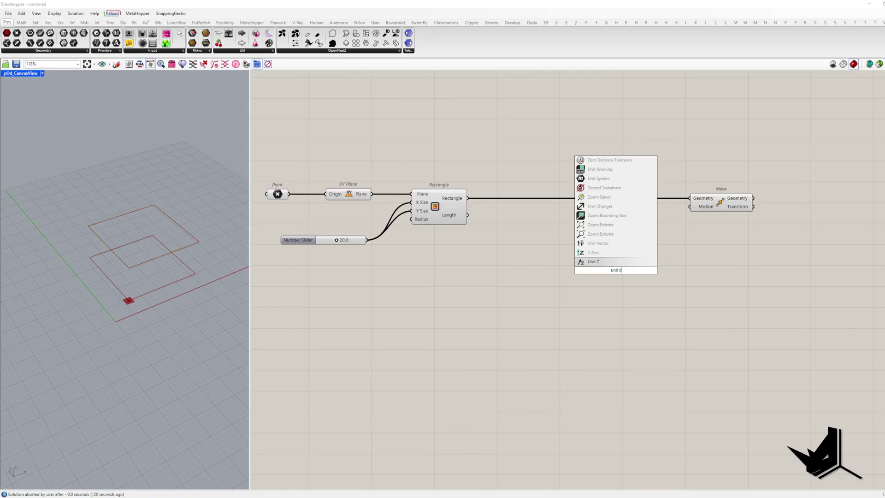
key(Return)
drag(686, 226, 690, 209)
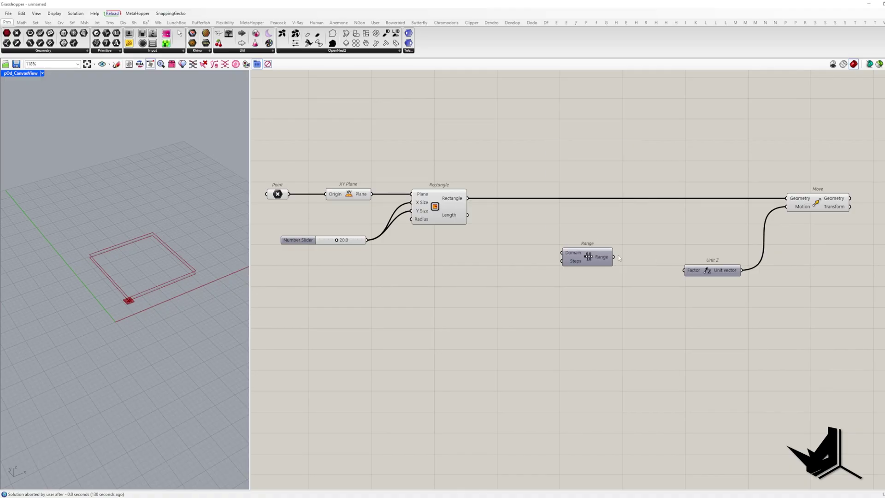
Step: Connect the Range output to the Unit Z factor and feed the Range's domain from a Construct Domain component
drag(613, 257, 684, 270)
drag(575, 257, 628, 270)
double_click(551, 272)
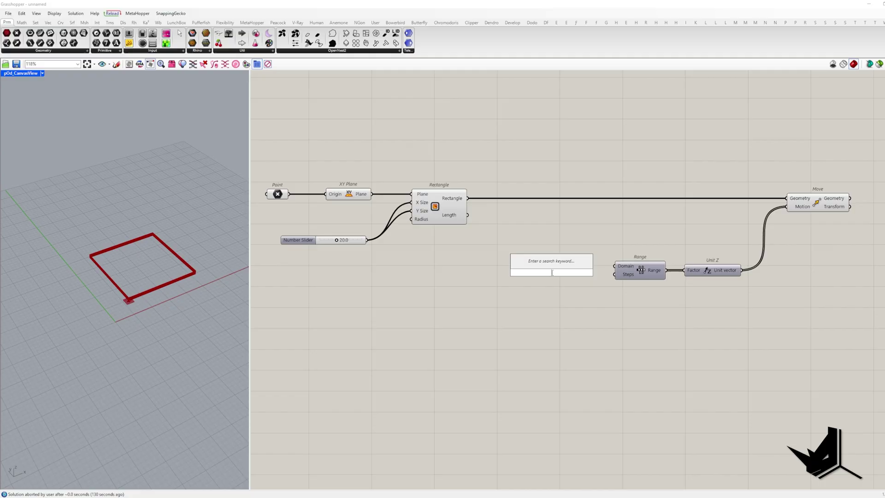
text(con dom)
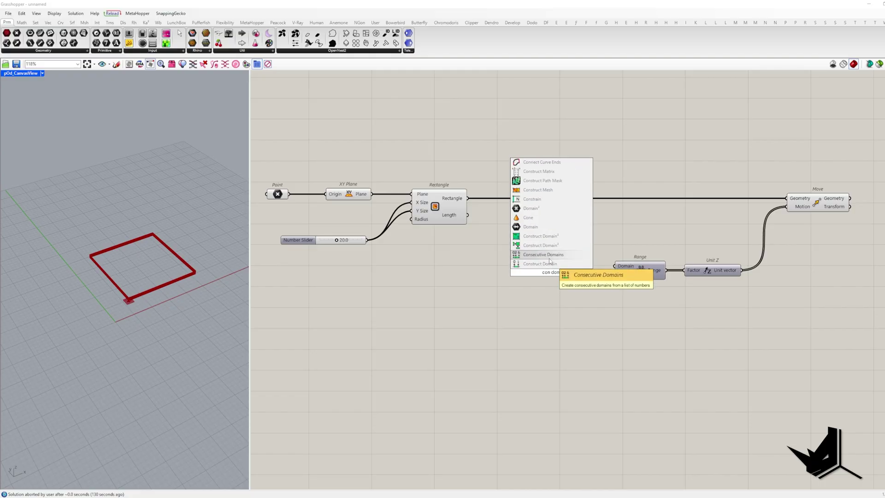
click(549, 262)
drag(563, 276, 579, 269)
Step: Drive Construct Domain with two number sliders, domain start 0.0 and domain end 15.0
double_click(480, 273)
text(0)
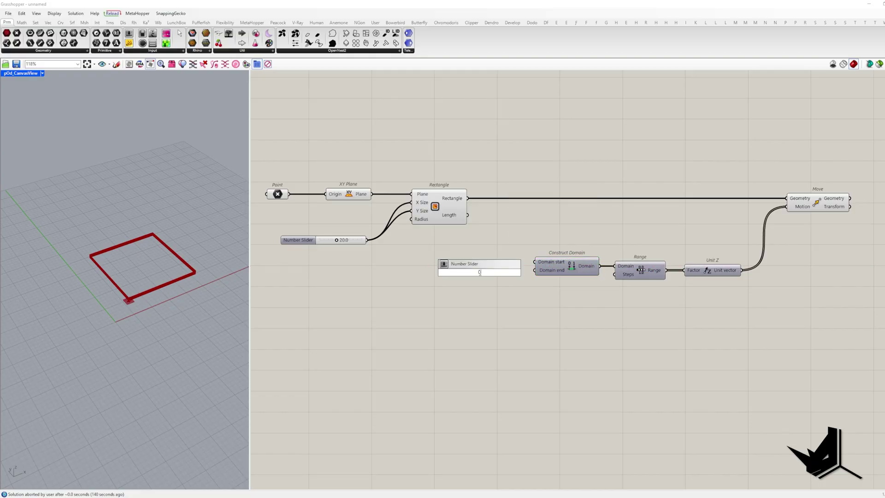
text(<50)
key(Return)
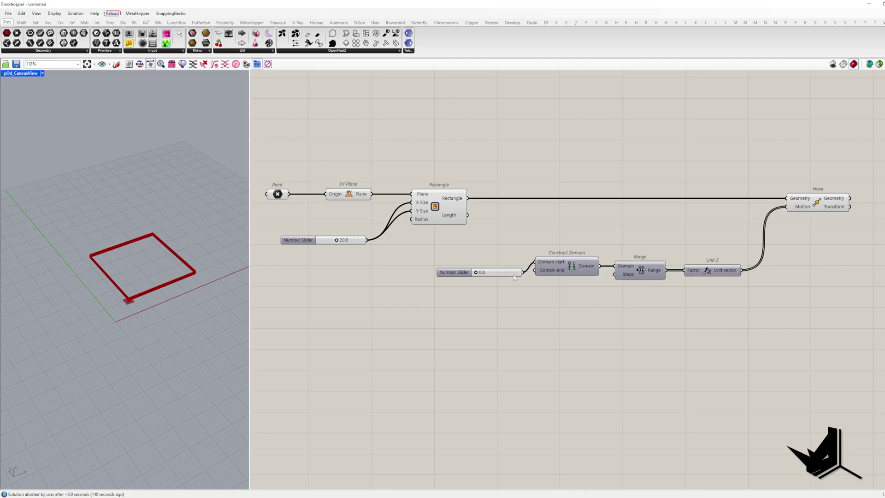
key(ctrl+c)
key(ctrl+v)
drag(513, 275, 534, 270)
double_click(498, 280)
text(15)
click(505, 280)
Step: Add a number slider of 50 and connect it to the Range's steps input
right_drag(138, 300, 159, 258)
right_drag(576, 318, 542, 323)
double_click(544, 326)
text(50)
key(Return)
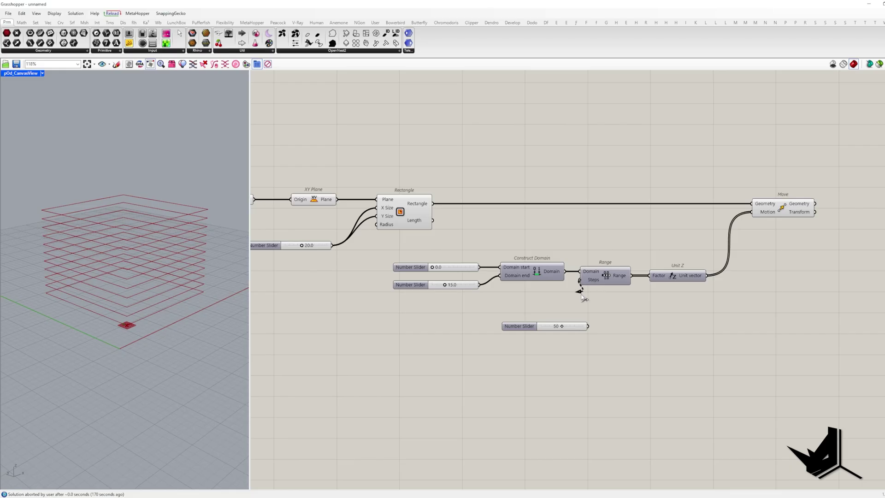
drag(581, 297, 588, 325)
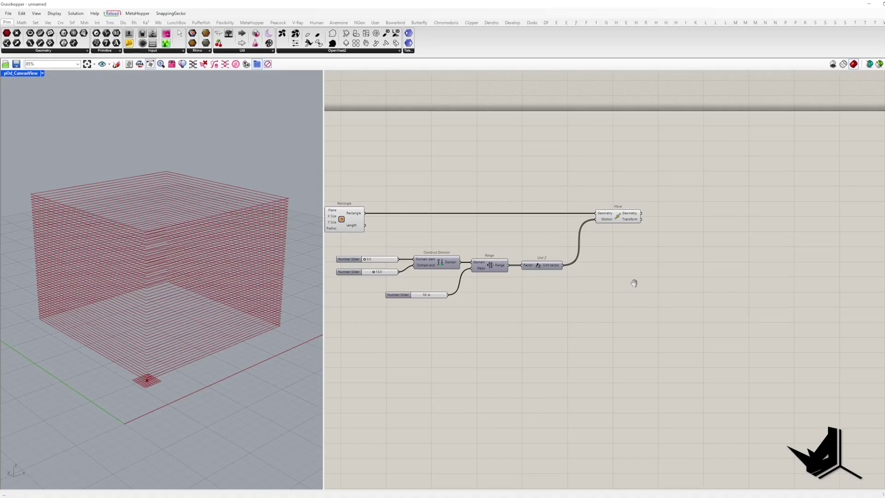
Step: Add a Loft component using the moved rectangles as curves and place it below the Move component
right_drag(634, 283, 518, 269)
double_click(518, 269)
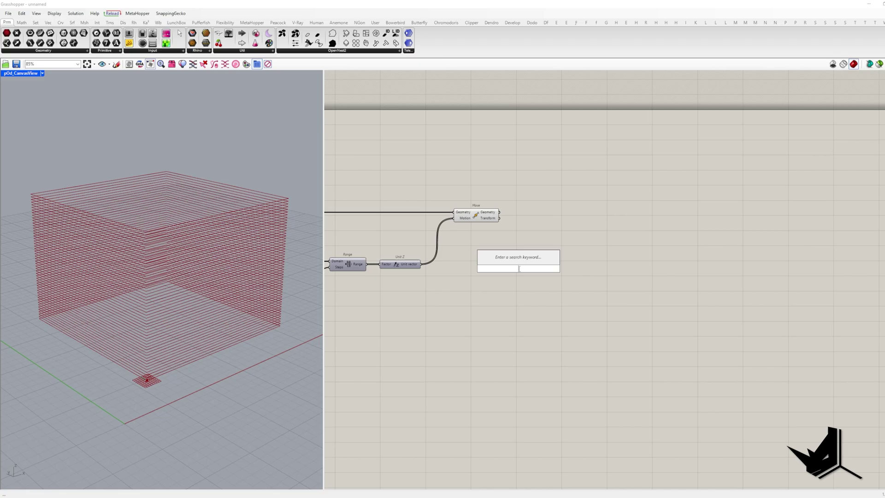
text(loft)
key(Return)
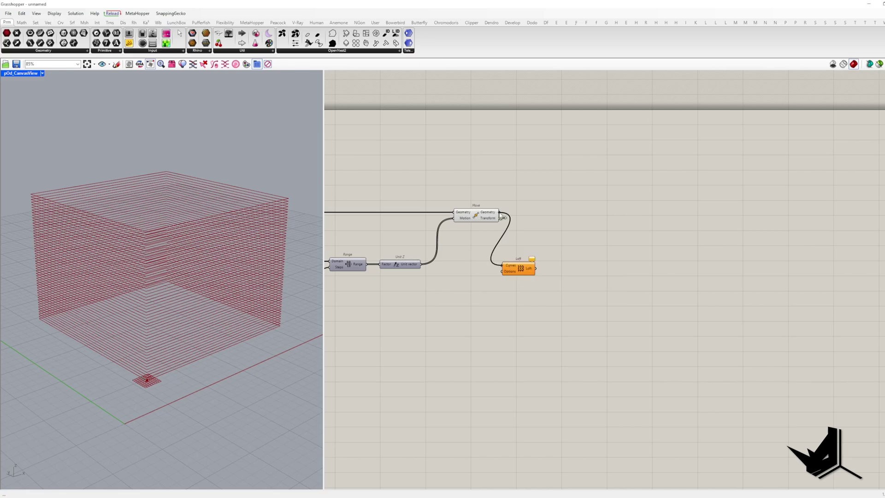
right_drag(503, 217, 450, 189)
drag(465, 240, 555, 303)
Step: Add a Populate Geometry component fed by the Loft surface and leave space between them for sliders
double_click(632, 302)
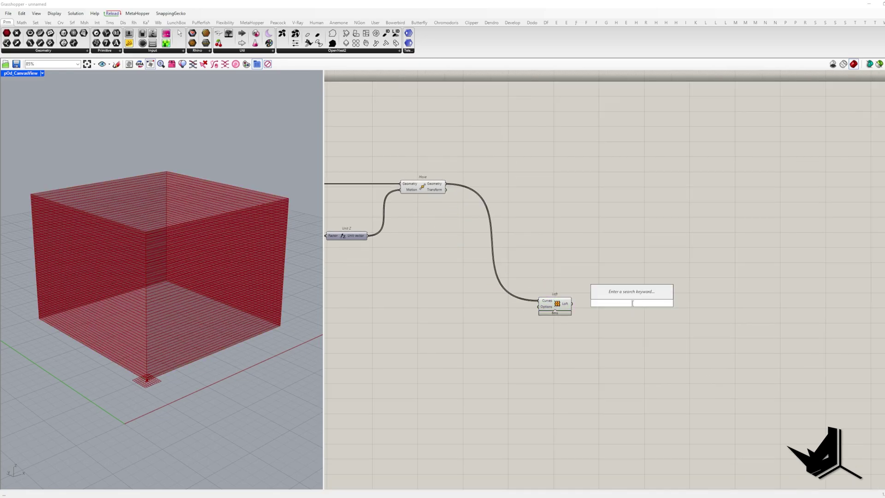
text(popula)
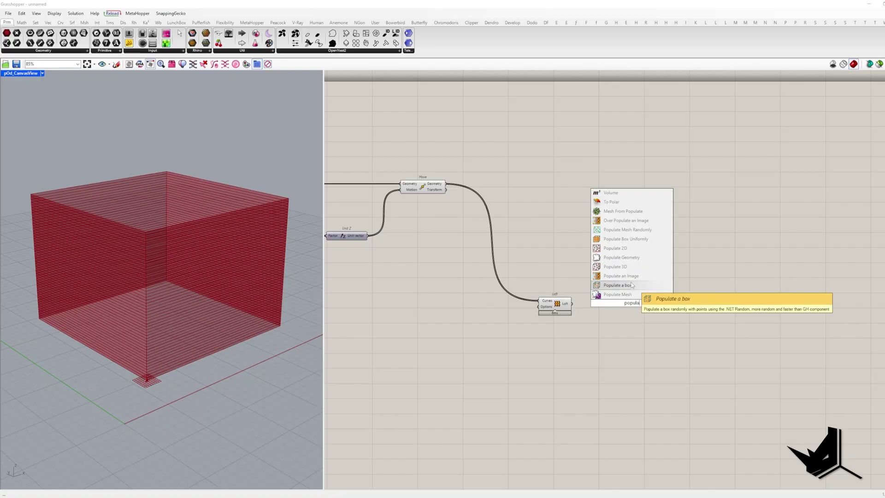
click(627, 257)
drag(591, 302, 573, 303)
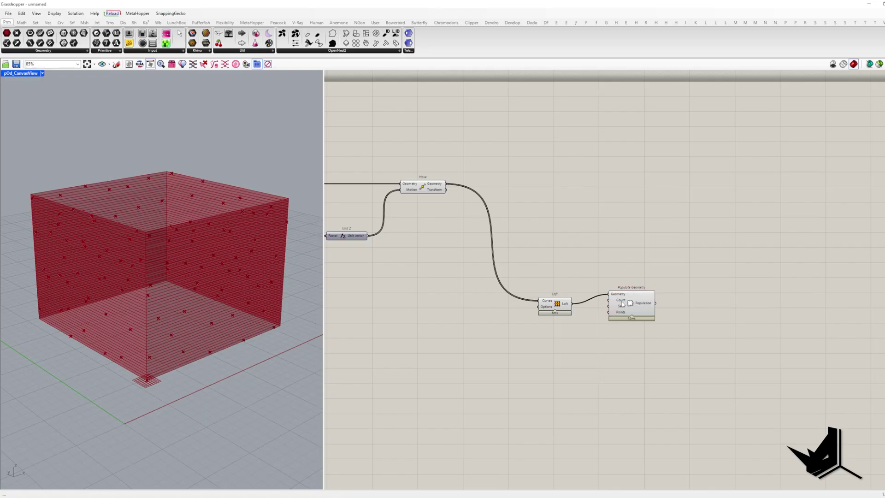
drag(631, 304, 727, 308)
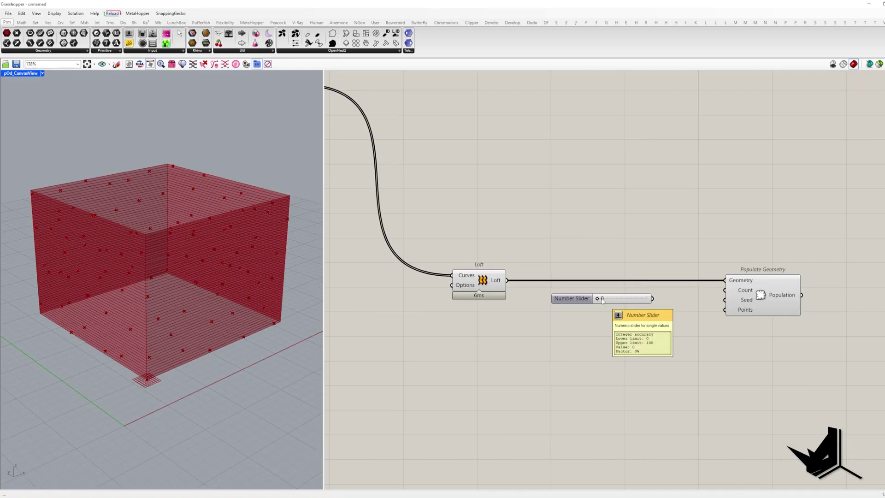
Step: Drive Populate Geometry with two number sliders, count 51 and seed 15
mouse_move(574, 298)
alt+mouse_down()
mouse_move(578, 319)
mouse_move(579, 300)
alt+mouse_up()
drag(602, 300, 653, 299)
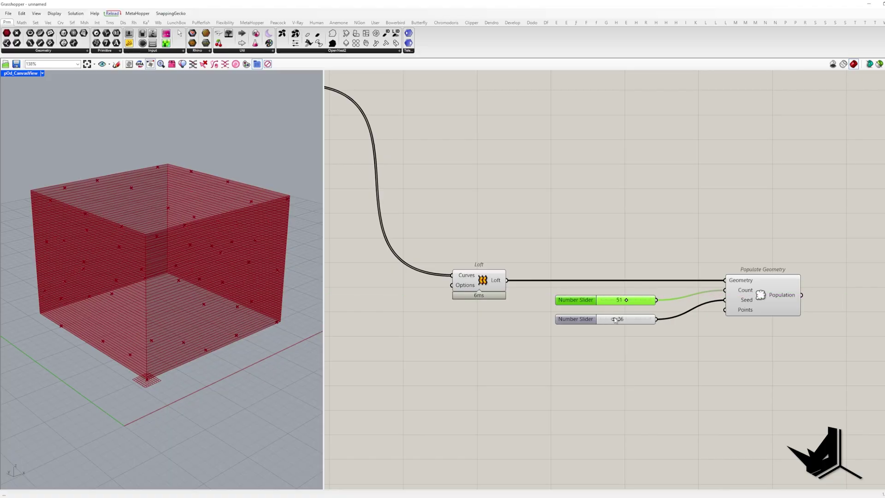
drag(615, 321, 609, 320)
Step: Add a Deconstruct Brep component fed by the Loft output and place it below the sliders
double_click(634, 367)
text(debrep)
click(622, 360)
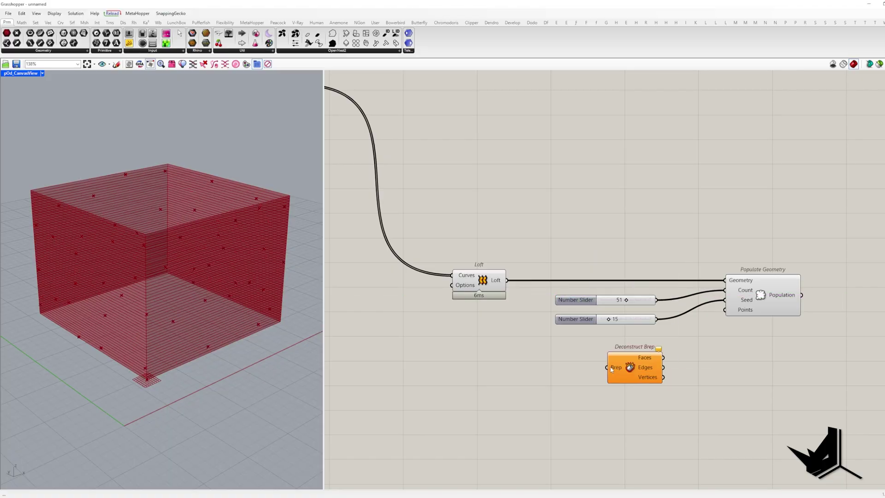
drag(607, 367, 506, 280)
drag(632, 375, 561, 424)
click(666, 406)
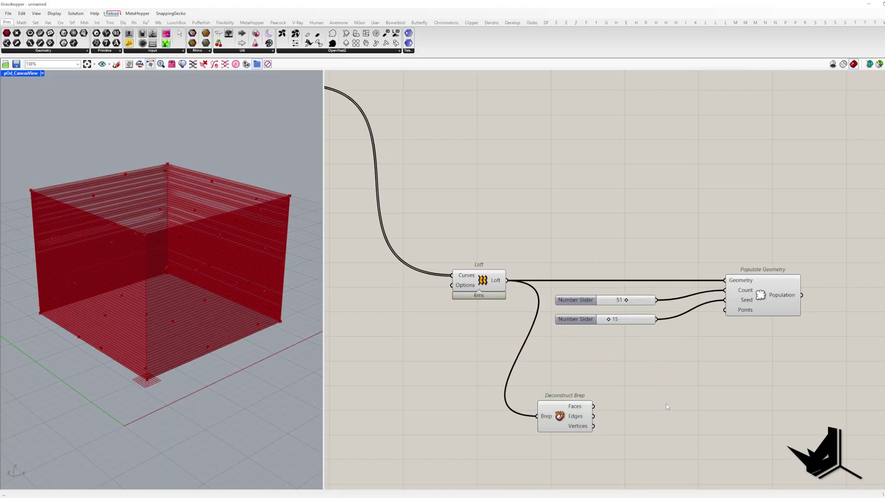
Step: Add a Divide Curve component and connect the deconstructed brep's edges to its curve input
double_click(666, 407)
text(divide)
click(658, 398)
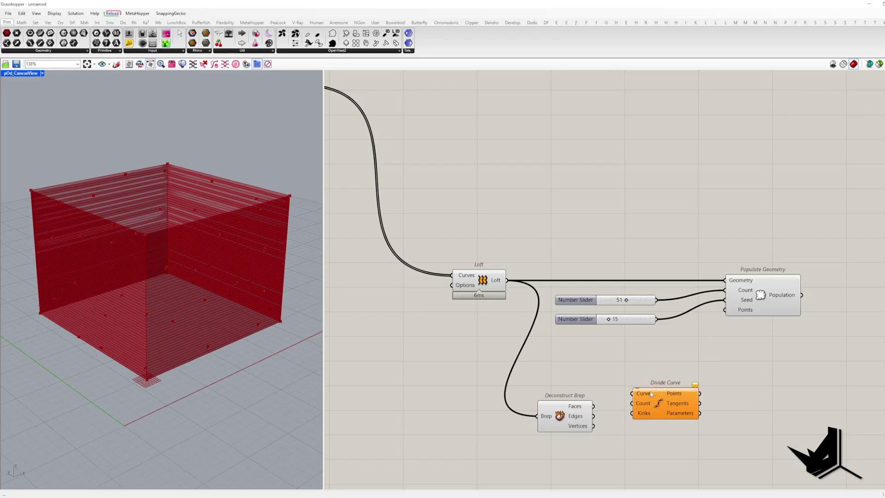
drag(630, 394, 593, 415)
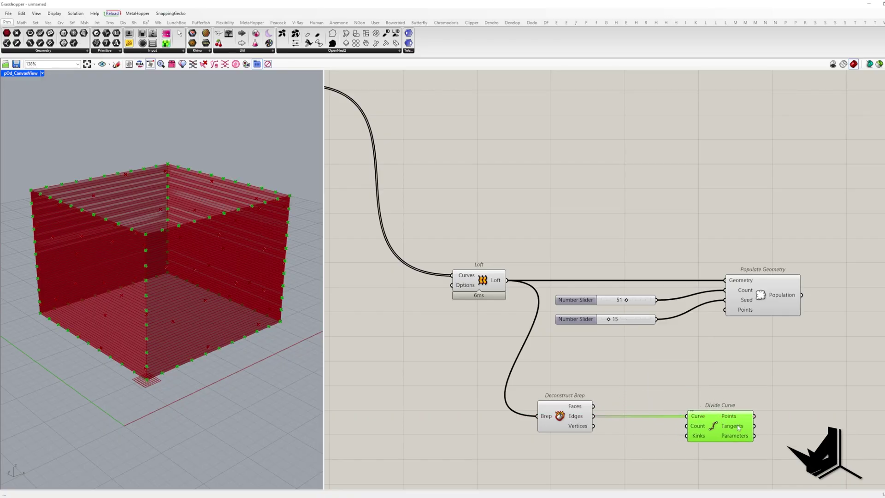
right_drag(722, 427, 620, 390)
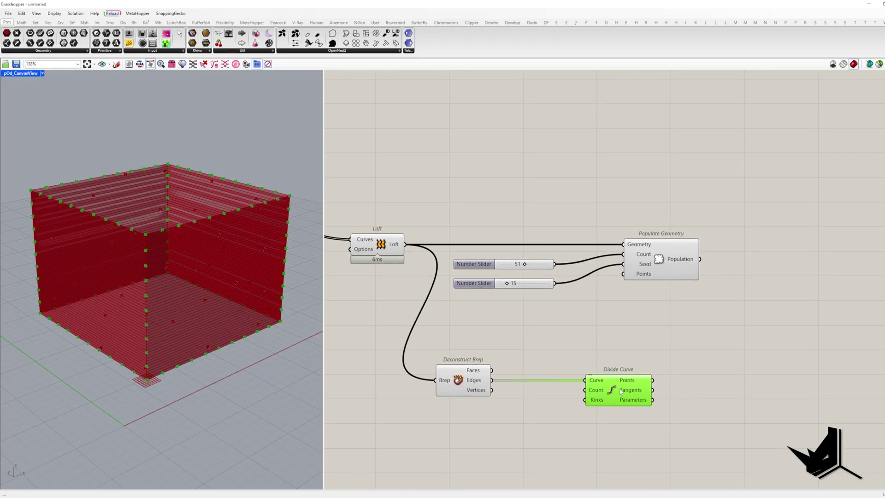
Step: Flatten the Divide Curve points output and connect it to the points input of Populate Geometry
right_click(651, 381)
click(663, 409)
drag(659, 380, 732, 263)
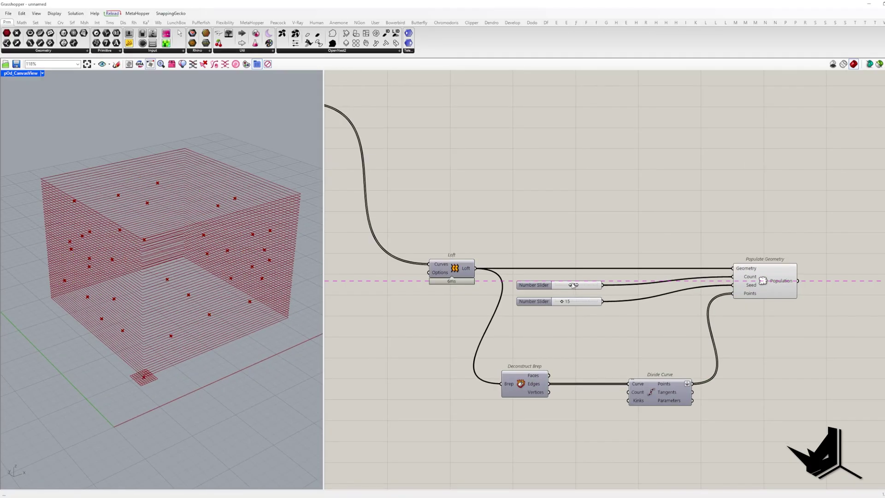
Step: Add a Cull Duplicates component fed by the Populate Geometry population
double_click(648, 211)
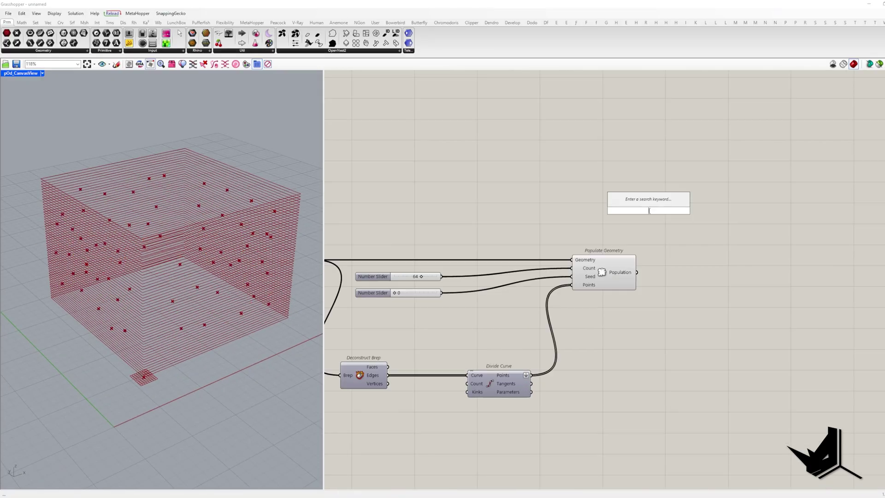
text(cull du)
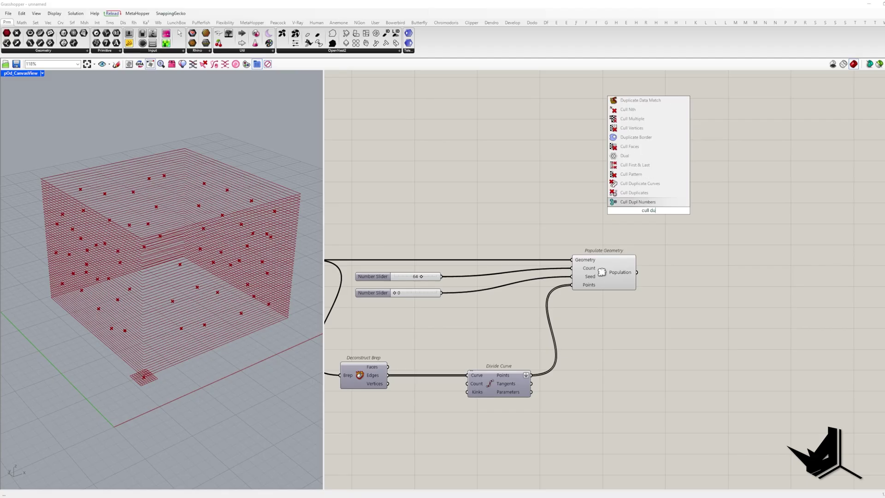
click(647, 196)
drag(620, 204, 818, 285)
Step: Control the Cull Duplicates tolerance with a 0 to 10.0 slider set to 4.0, and turn off the Populate Geometry preview
double_click(771, 295)
text(0<10.0)
key(Return)
drag(746, 295, 723, 303)
drag(846, 278, 832, 279)
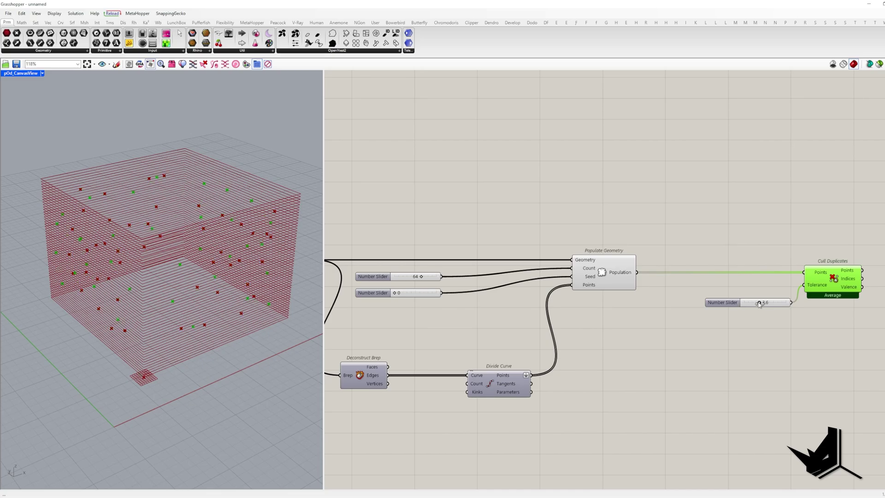
right_click(603, 272)
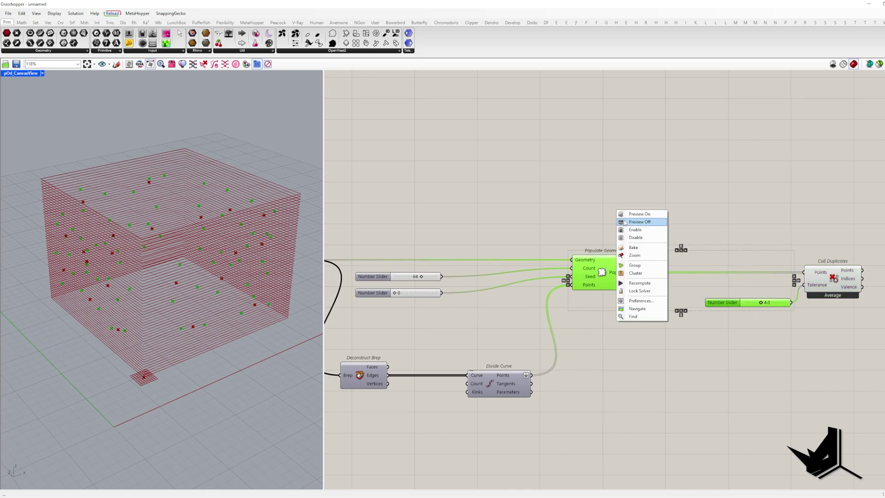
click(625, 223)
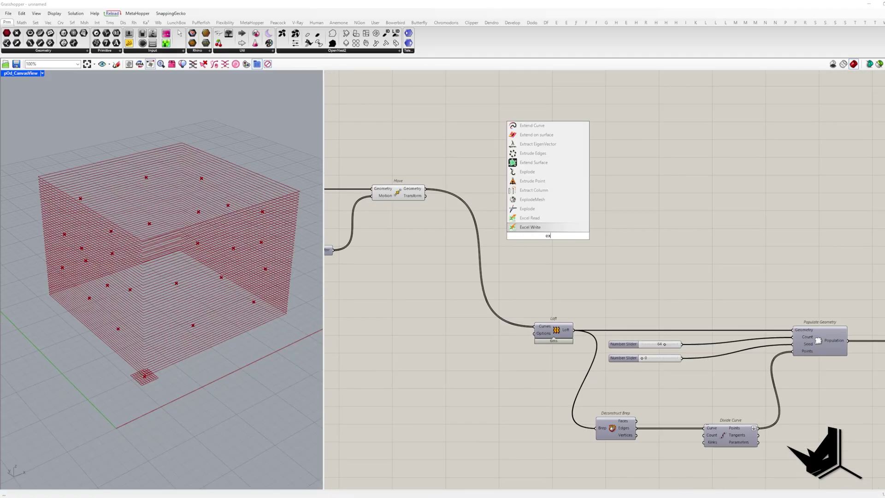
Step: Add a curve Explode component with the Move component's geometry as its curve input
key(Return)
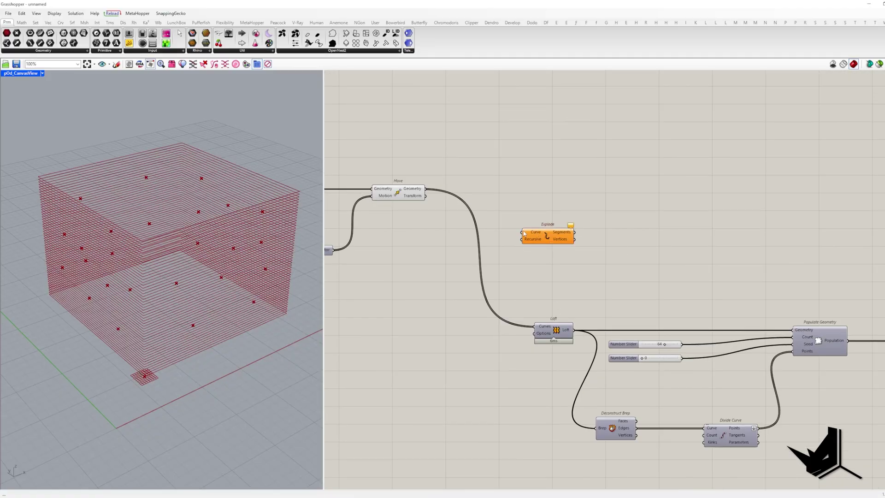
drag(523, 233, 557, 193)
Step: Add a Divide Curve component with the Explode segments as its curve input
double_click(637, 209)
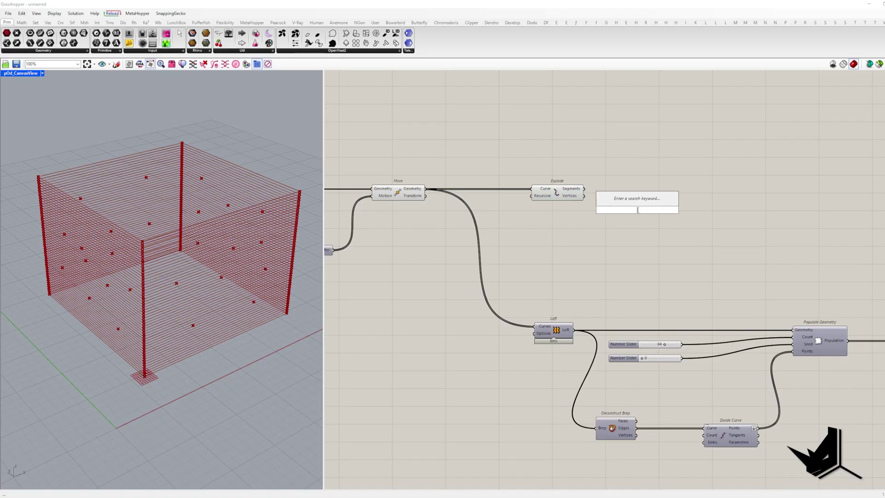
text(divide c)
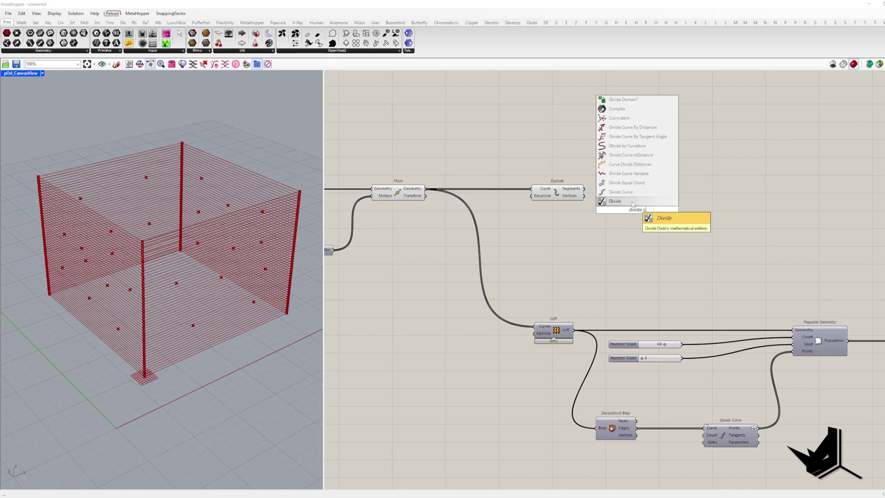
click(631, 201)
drag(591, 190, 585, 189)
drag(632, 209, 715, 195)
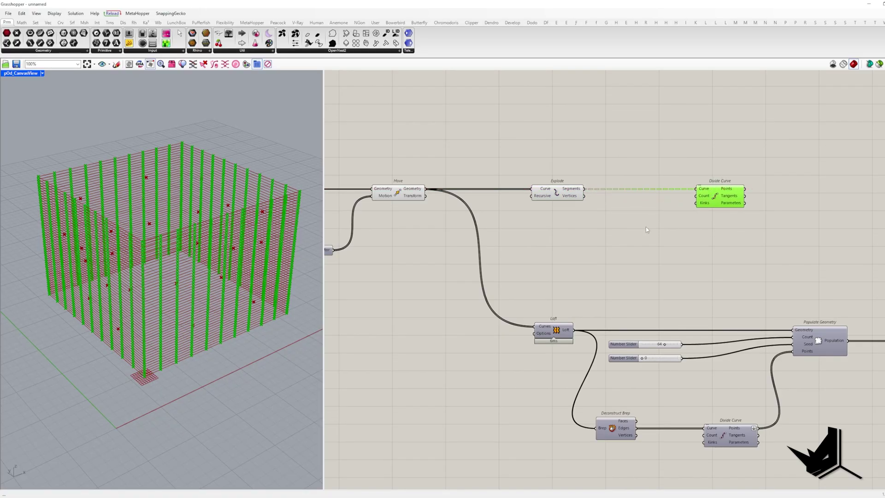
Step: Control the count of the new Divide Curve with a number slider set to 30
double_click(646, 226)
text(0)
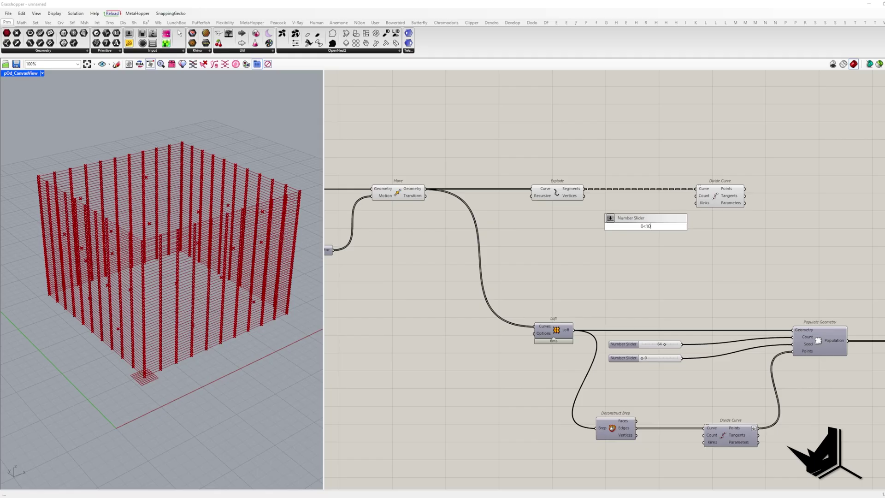
text(<20)
key(Return)
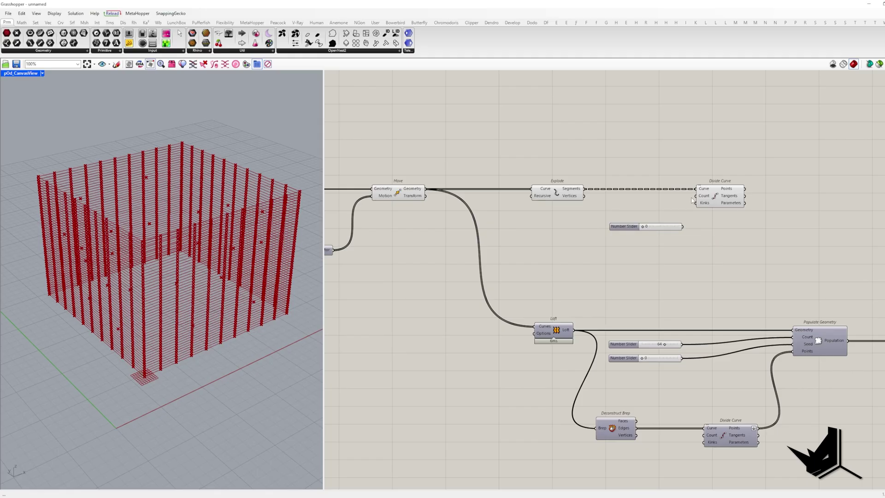
drag(668, 227, 636, 218)
Step: Add a Flatten Tree component fed by the Divide Curve points and place it above Cull Duplicates
double_click(586, 247)
text(flat)
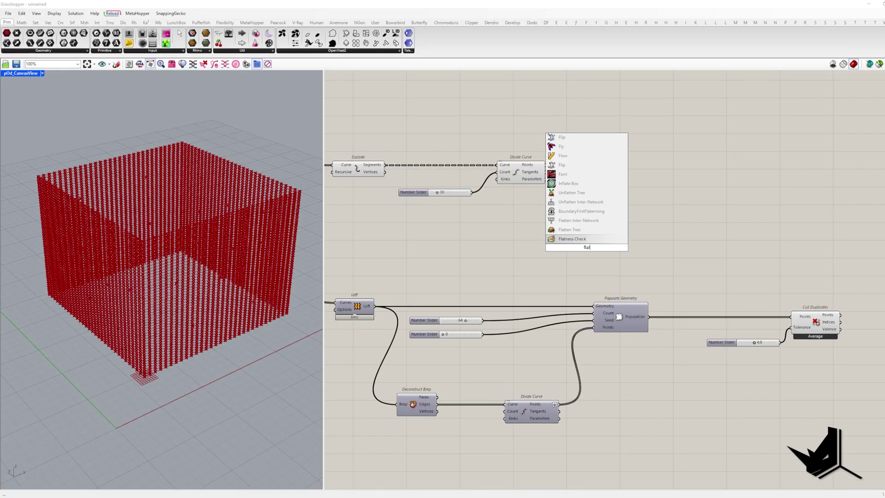
click(579, 229)
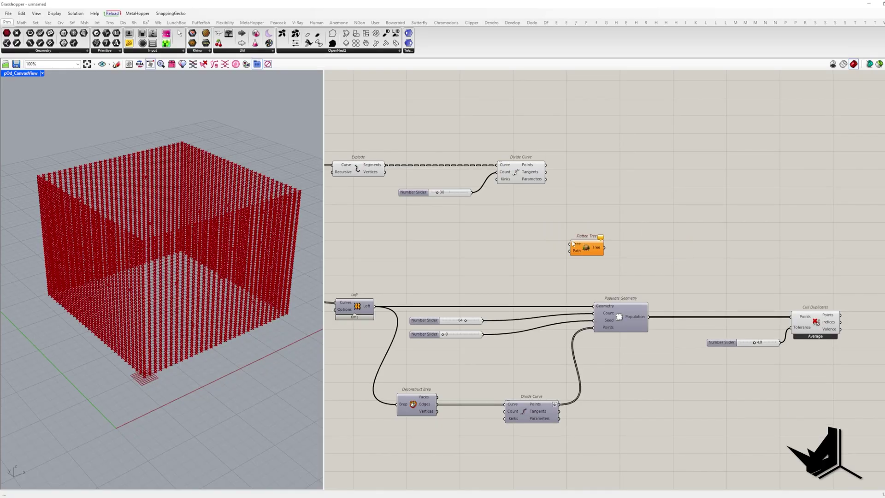
drag(570, 244, 546, 165)
right_drag(594, 207, 450, 190)
drag(442, 231, 663, 238)
Step: Add a Pull Point component with the flattened points as its point input and the culled points as its geometry
double_click(691, 272)
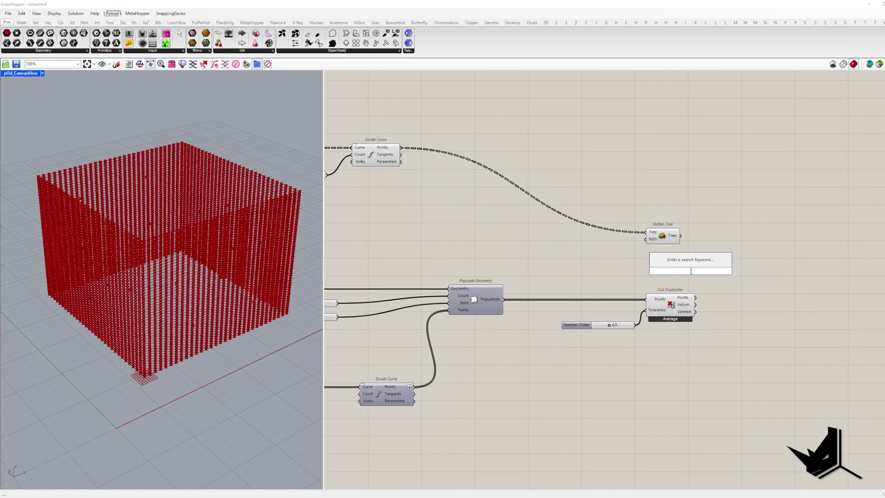
text(pull po)
click(682, 262)
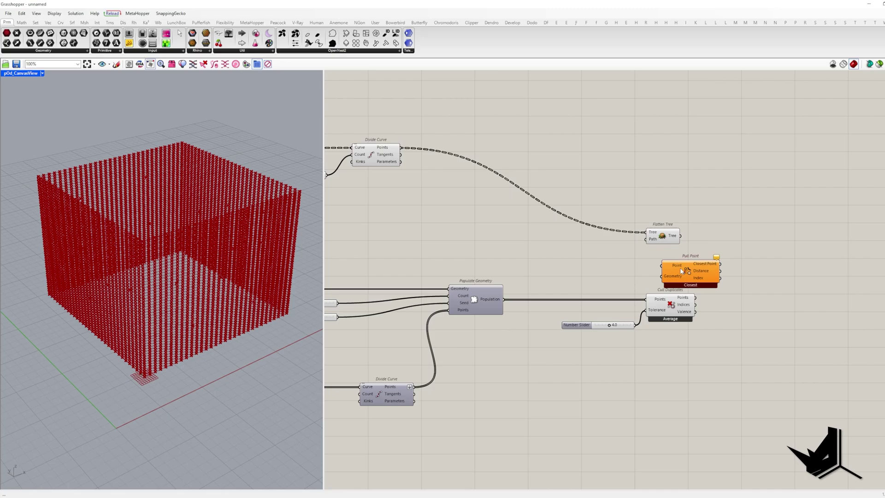
drag(686, 267, 738, 261)
drag(699, 290, 694, 297)
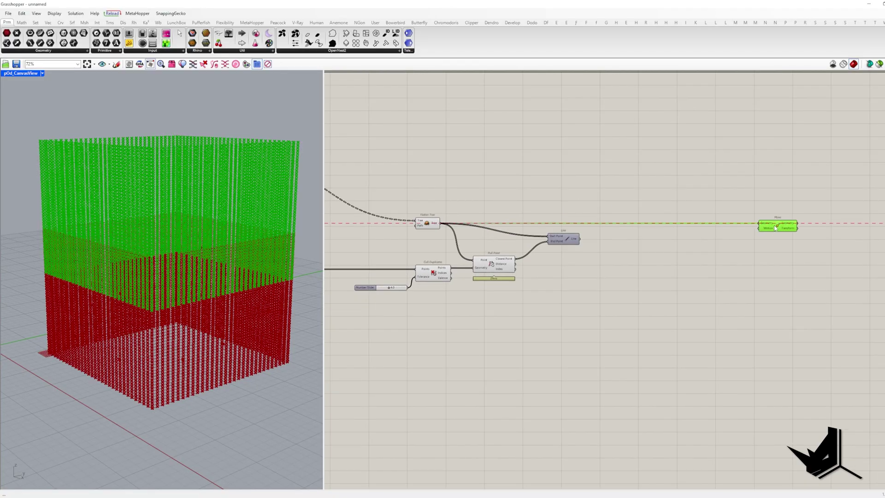
Step: Add a Vector 2Pt component running from the Pull Point closest points to the flattened points
scroll(648, 228, up, 2)
double_click(619, 225)
text(vec)
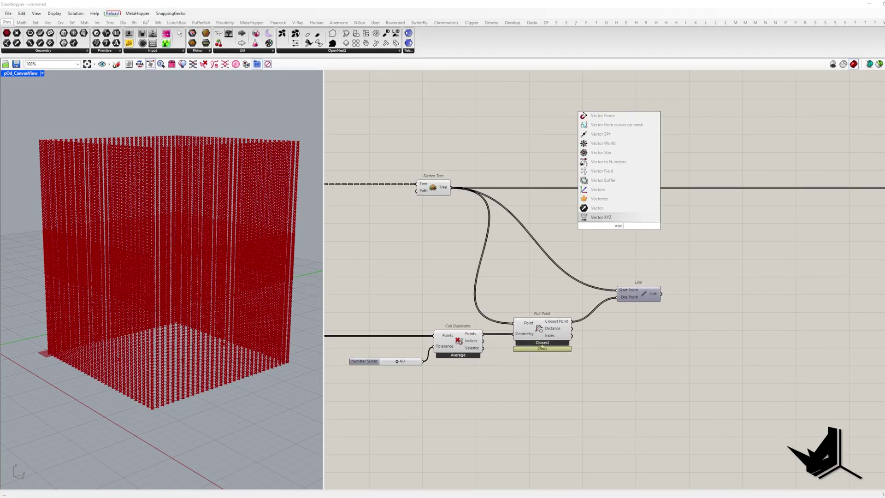
text( 2 point)
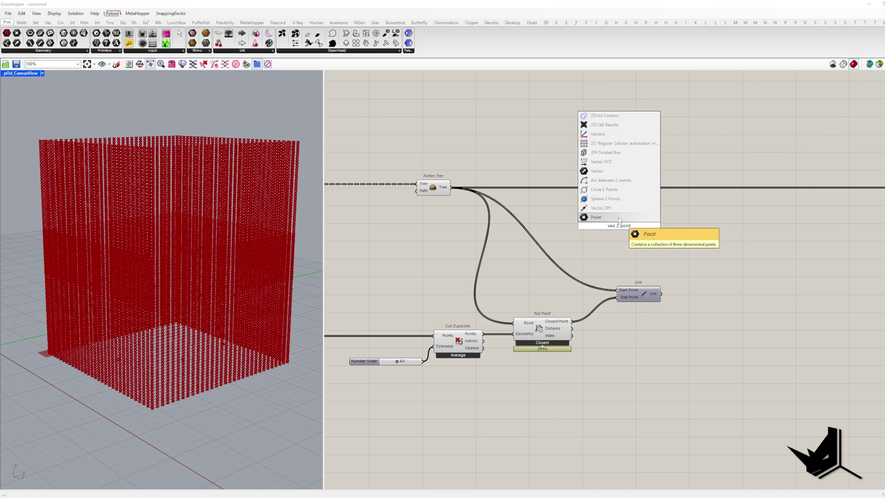
click(609, 209)
scroll(606, 222, up, 1)
drag(597, 218, 424, 183)
drag(621, 227, 642, 239)
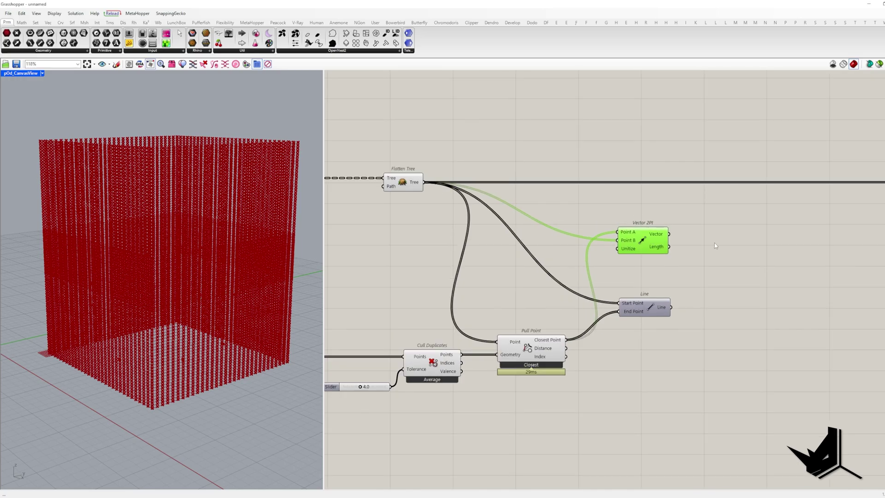
Step: Add a Deconstruct Vector component fed by the Vector 2Pt vector, and pass its Z component to a new Vector XYZ component
right_drag(729, 234, 487, 247)
double_click(488, 249)
text(decvec)
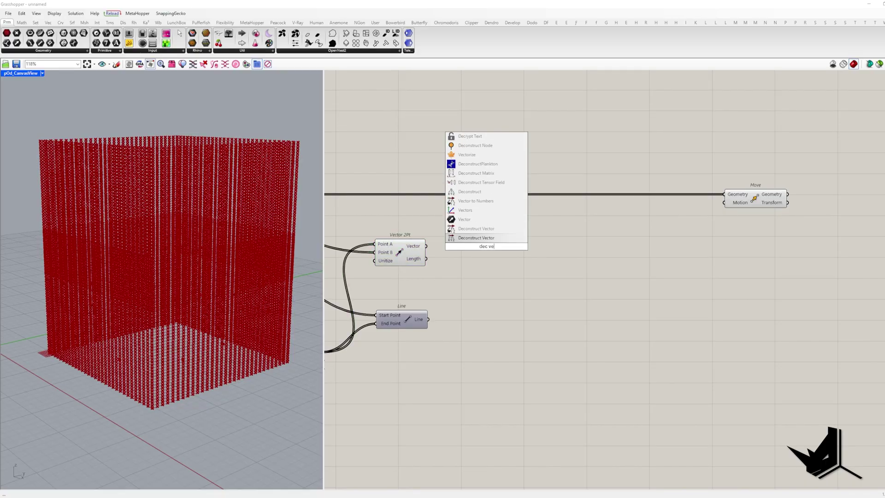
key(Return)
drag(435, 248, 466, 247)
double_click(562, 247)
text(con vec)
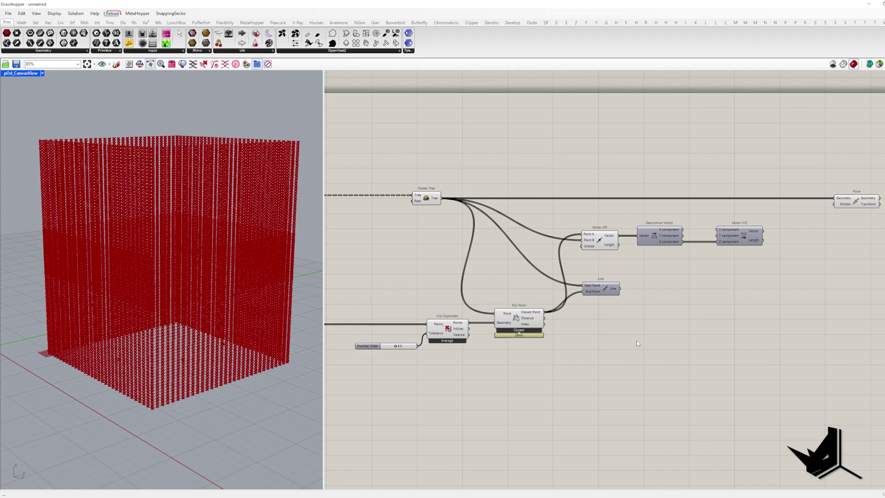
Step: Add a Remap Numbers component with the Pull Point distance as its value and place it below the Move component
double_click(637, 341)
text(remap)
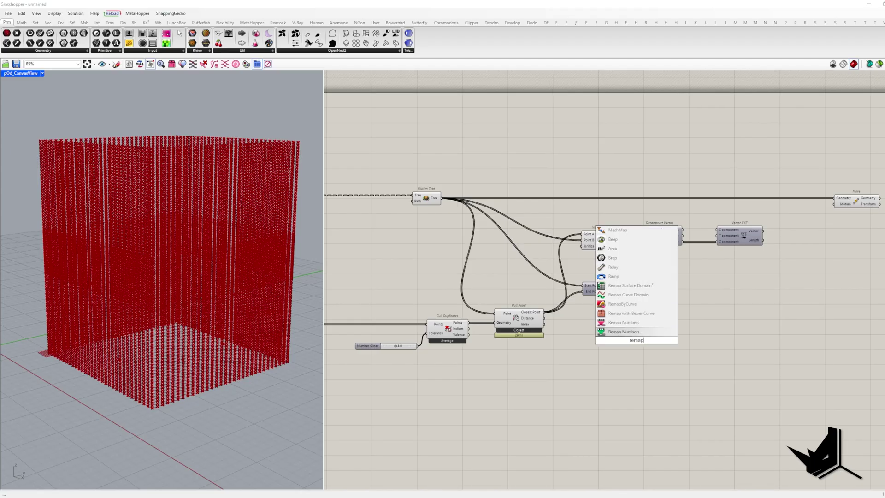
click(634, 332)
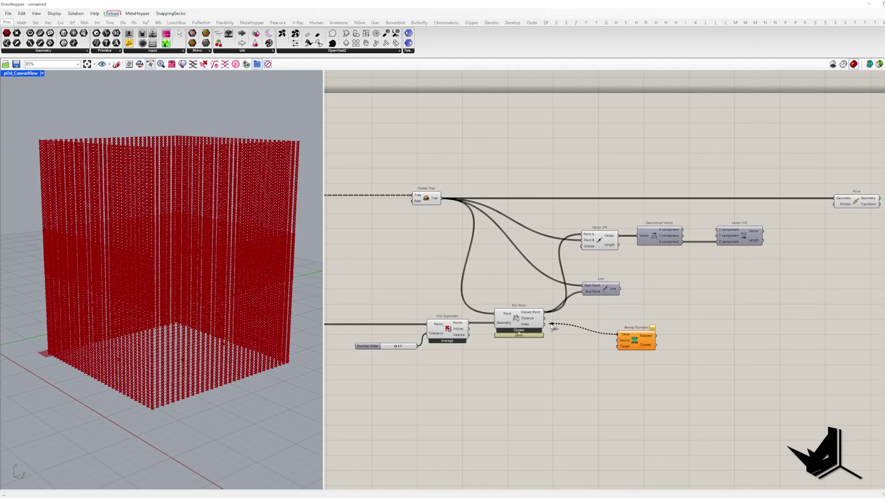
drag(634, 342, 840, 325)
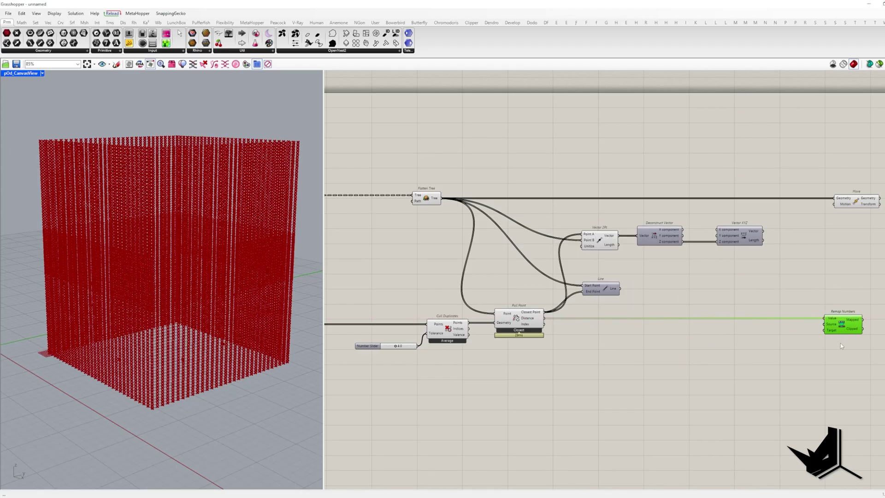
Step: Add a Bounds component fed by the Pull Point distances
right_drag(840, 342, 735, 329)
double_click(564, 351)
text(bounds)
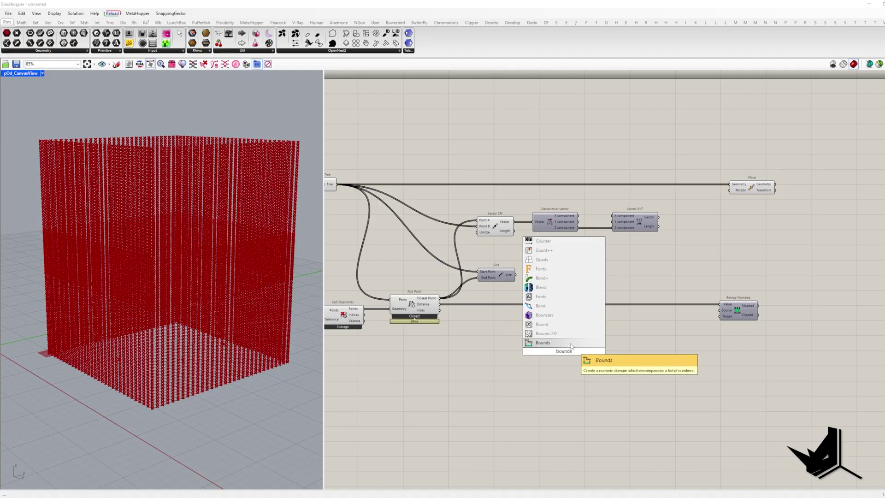
key(Return)
scroll(549, 353, up, 2)
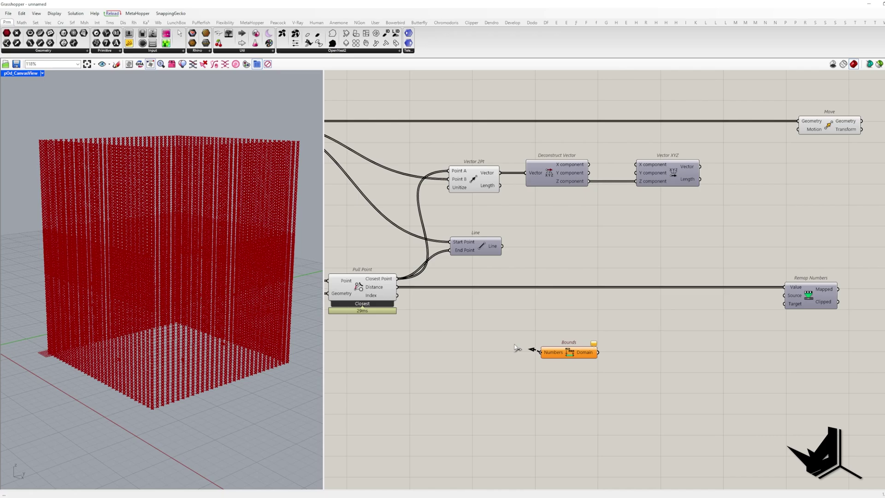
drag(516, 348, 397, 288)
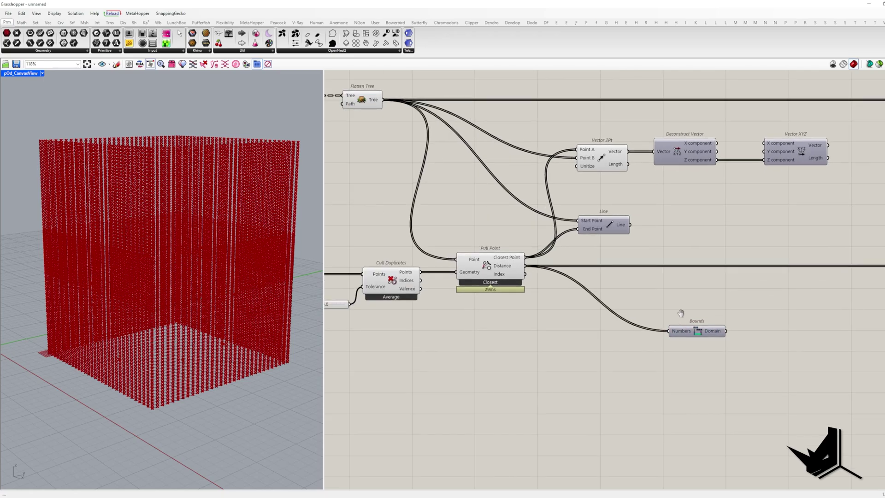
right_drag(680, 313, 713, 309)
drag(730, 329, 684, 328)
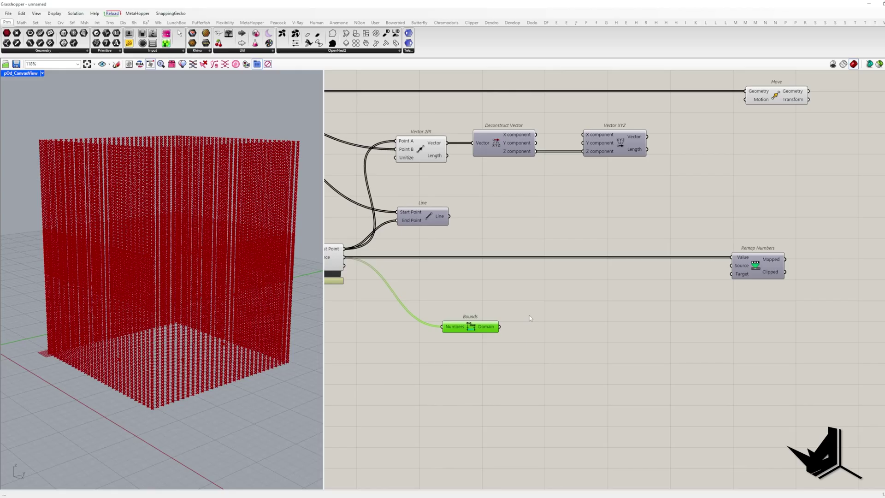
Step: Add a Deconstruct Domain component fed by the Bounds domain
double_click(529, 314)
text(dec d)
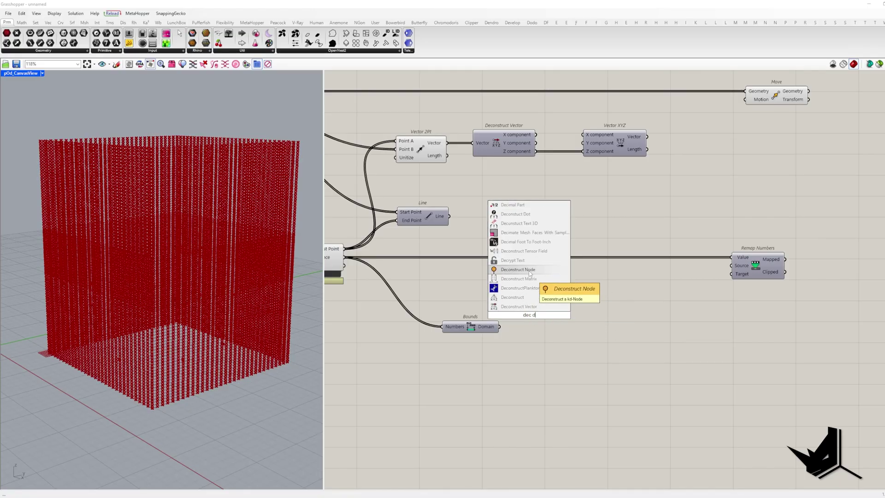
text(omain)
click(523, 307)
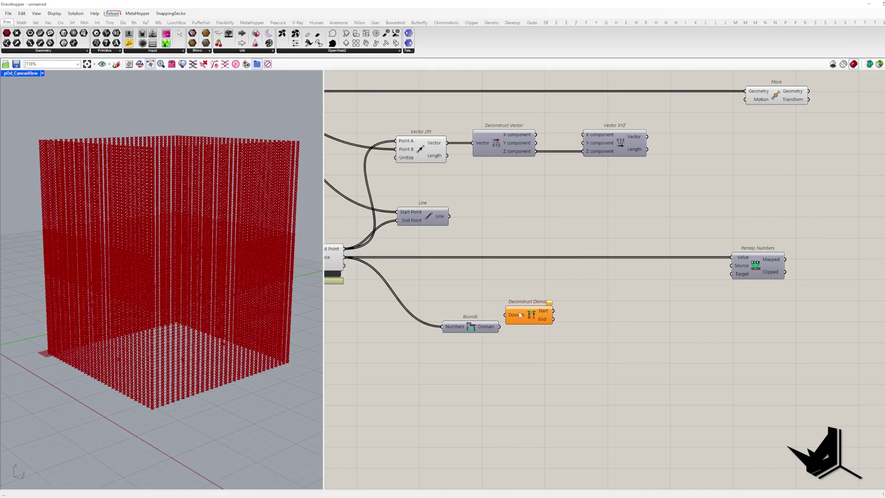
drag(505, 315, 549, 327)
Step: Add a Construct Domain component with the deconstructed domain's start as its domain start
right_drag(601, 330, 496, 319)
double_click(527, 316)
text(c)
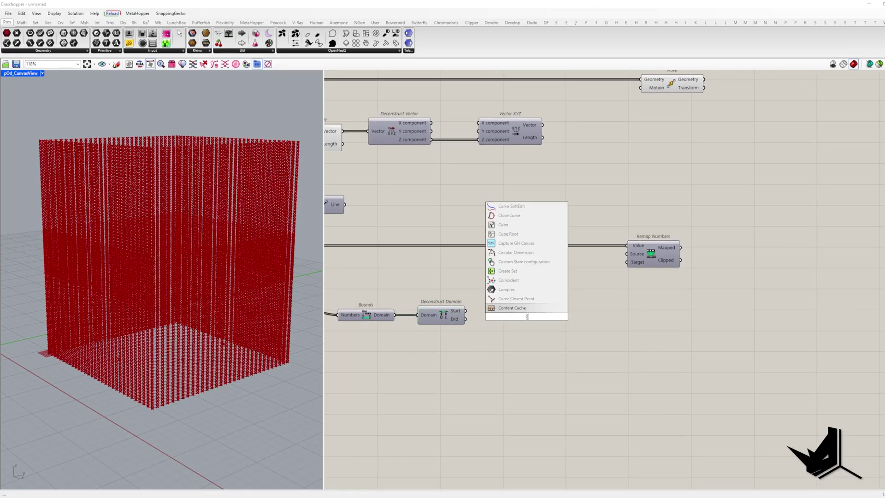
text(on dom)
key(Return)
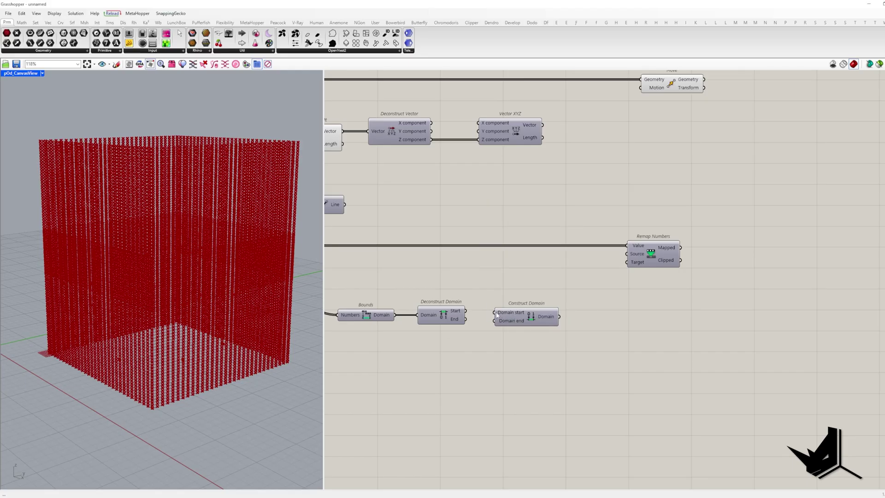
drag(507, 320, 615, 316)
Step: Add a Multiplication component with the deconstructed domain's end as input A
double_click(519, 335)
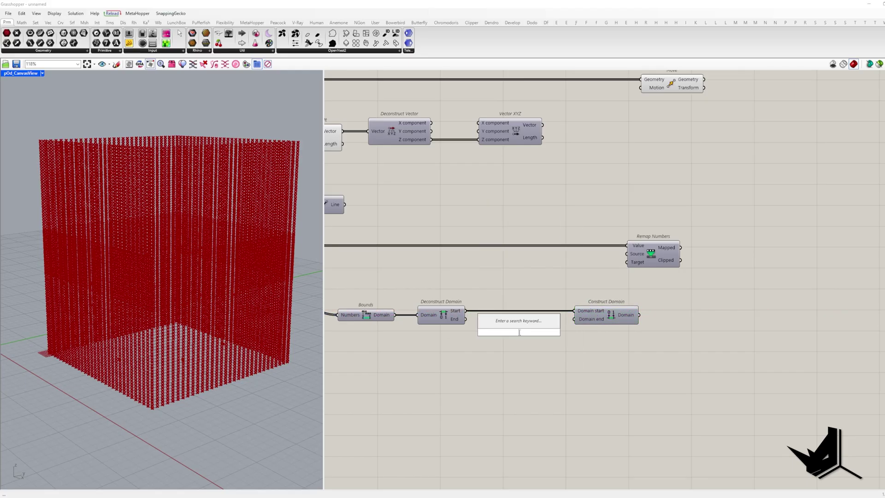
text(mult)
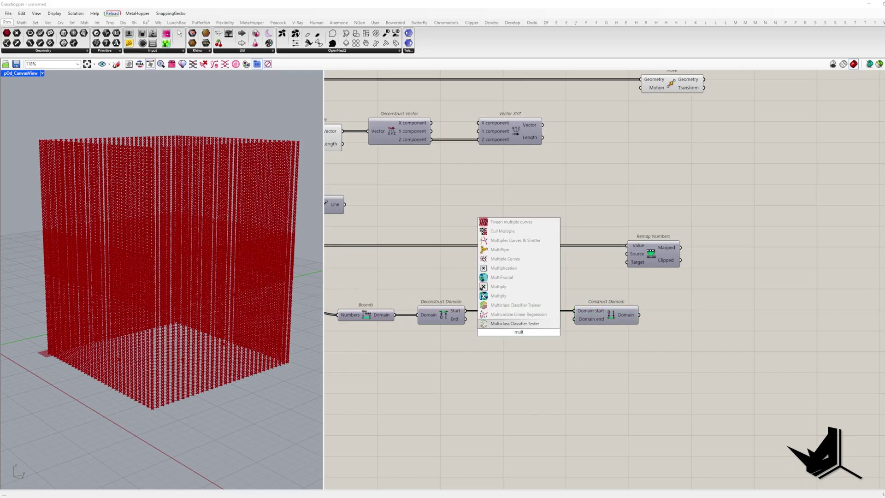
click(510, 268)
drag(515, 336, 497, 370)
Step: Feed input B of the Multiplication with a number slider set to 0.300
double_click(440, 395)
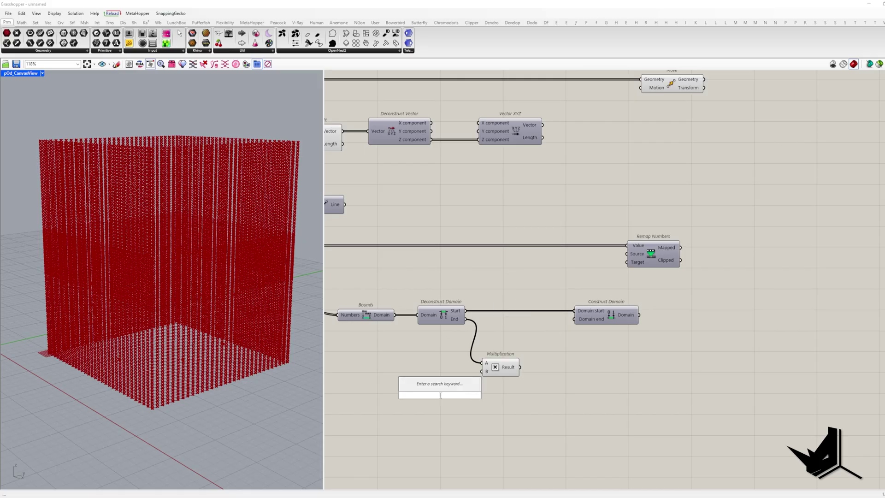
text(0.30)
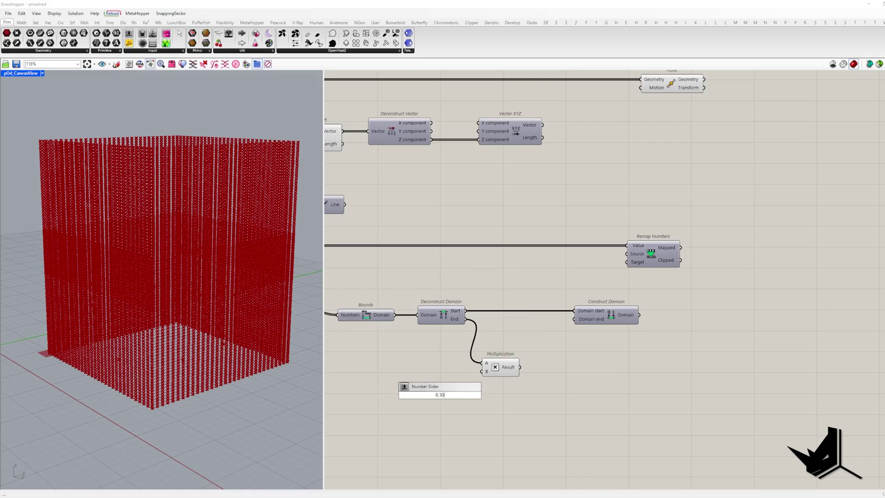
text(0)
key(Return)
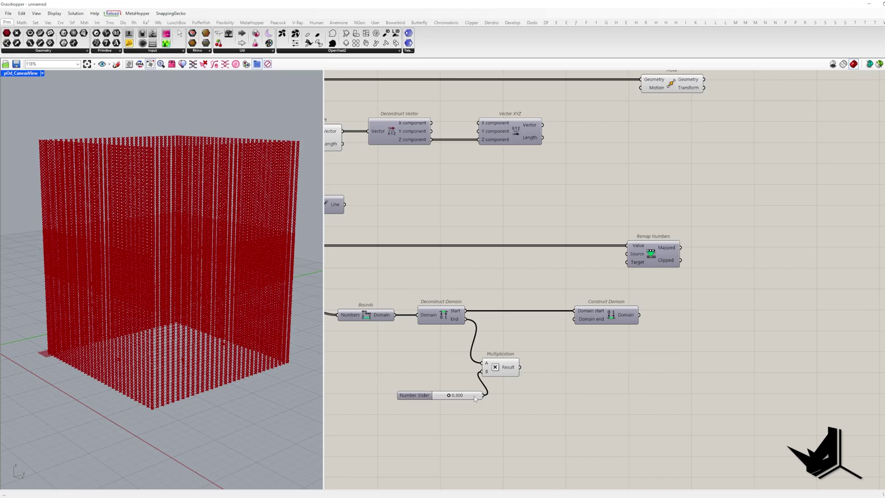
drag(474, 398, 449, 370)
Step: Connect the multiplication result to the Construct Domain end, and use the constructed domain as the Remap Numbers source
drag(565, 329, 573, 320)
drag(595, 316, 567, 316)
click(598, 342)
right_drag(598, 342, 556, 340)
drag(609, 254, 701, 254)
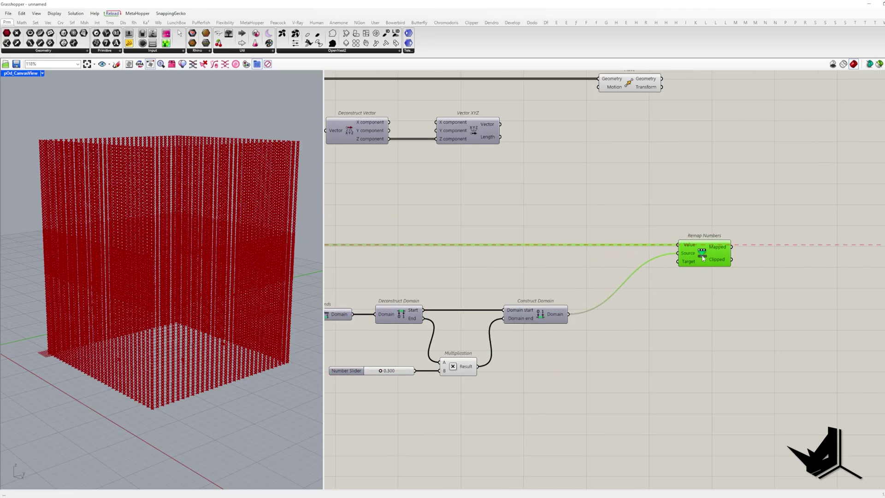
Step: Duplicate the Construct Domain component below the original, and place a copy of the 0.300 slider beside the duplicate
right_drag(598, 373, 696, 330)
click(664, 370)
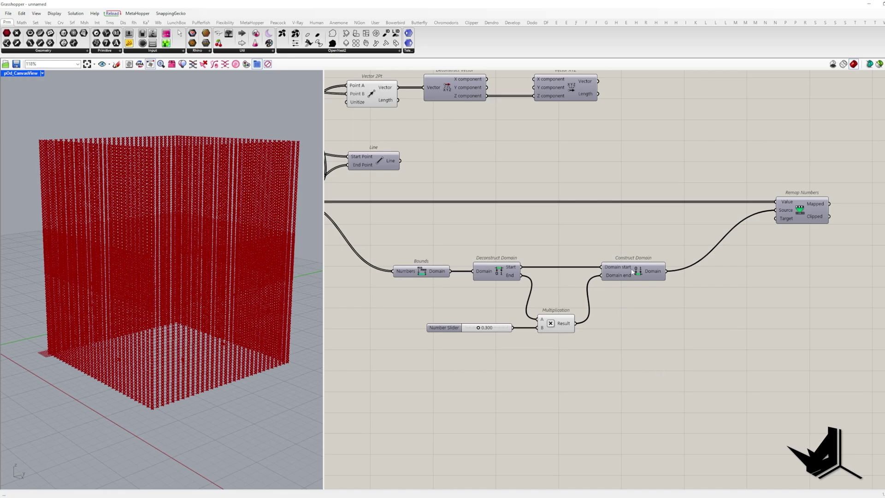
alt+drag(632, 272, 645, 380)
click(504, 330)
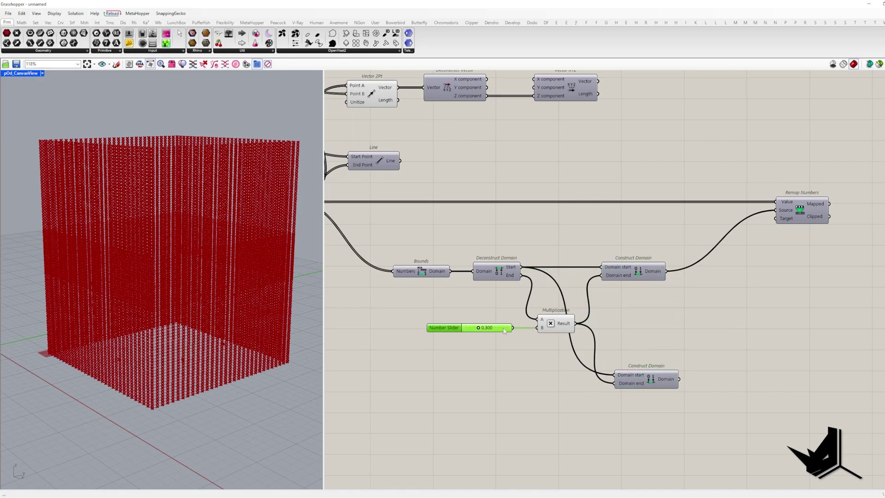
alt+drag(504, 330, 559, 381)
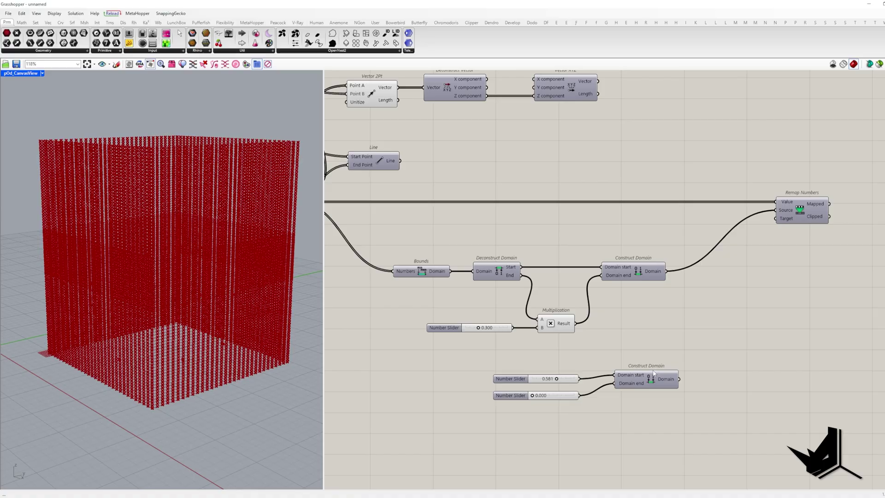
Step: Use the duplicated domain as the Remap Numbers target, and feed the clipped values into a Graph Mapper with a Bezier curve
drag(679, 378, 776, 218)
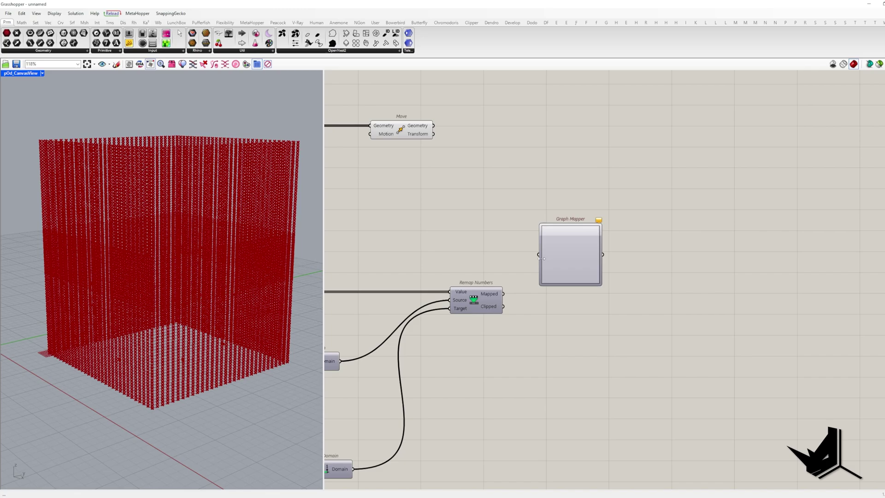
drag(509, 307, 508, 308)
drag(578, 246, 552, 335)
right_click(568, 305)
mouse_move(609, 395)
click(681, 345)
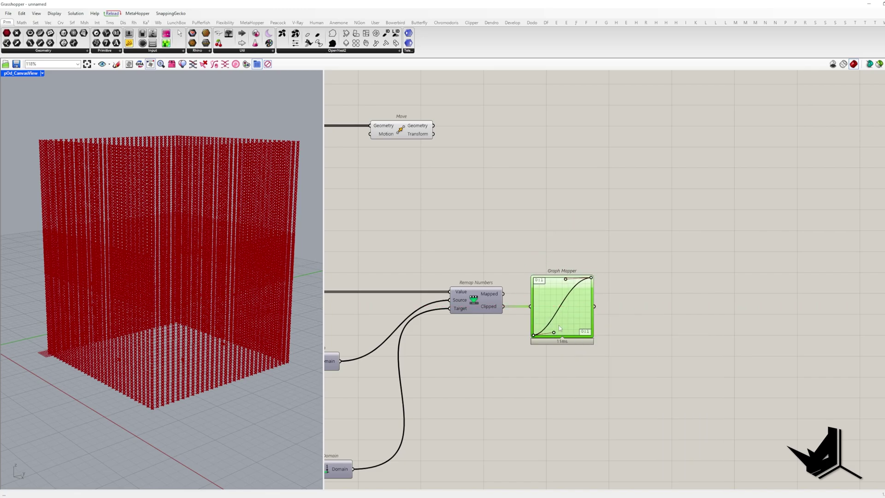
Step: Add an Amplitude component that takes the Vector XYZ vector and the Graph Mapper output as its amplitude
scroll(523, 266, up, 2)
double_click(739, 239)
text(ampli)
key(Return)
drag(697, 245, 623, 321)
scroll(665, 282, down, 5)
drag(454, 220, 449, 217)
drag(697, 264, 679, 219)
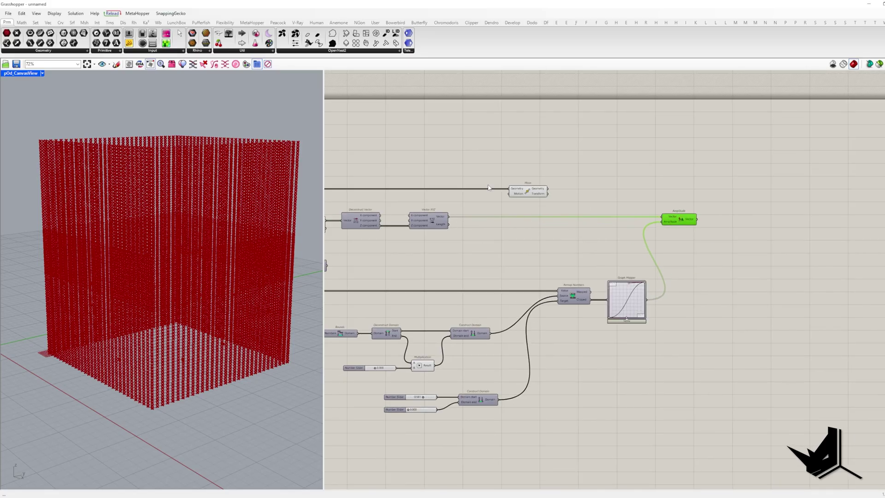
Step: Place the Move component beyond Amplitude and connect the amplitude vector to its Motion input
drag(526, 191, 720, 192)
drag(697, 218, 701, 194)
drag(709, 193, 725, 193)
click(691, 263)
Step: Hide the preview of the components between the divided points and the Move component
scroll(688, 264, down, 4)
drag(679, 358, 348, 208)
right_click(379, 188)
click(400, 201)
right_drag(290, 276, 150, 373)
scroll(200, 357, up, 5)
scroll(199, 357, down, 5)
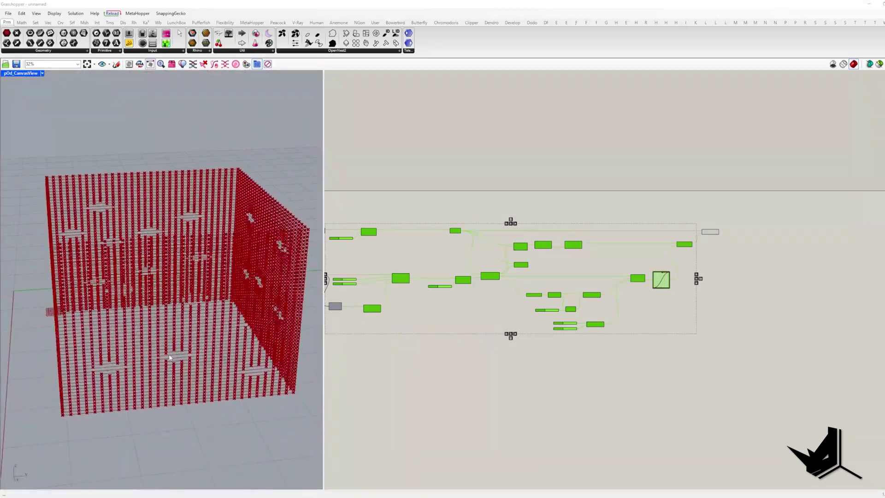
scroll(149, 375, up, 4)
scroll(152, 377, down, 4)
scroll(152, 379, up, 6)
scroll(152, 379, down, 5)
Step: Hide the preview of the remaining components at the start of the definition so only the moved points display
click(622, 245)
scroll(623, 244, down, 3)
drag(527, 321, 355, 197)
right_click(381, 175)
click(399, 188)
mouse_move(228, 279)
right_down()
mouse_move(226, 242)
mouse_move(233, 280)
right_up()
click(546, 318)
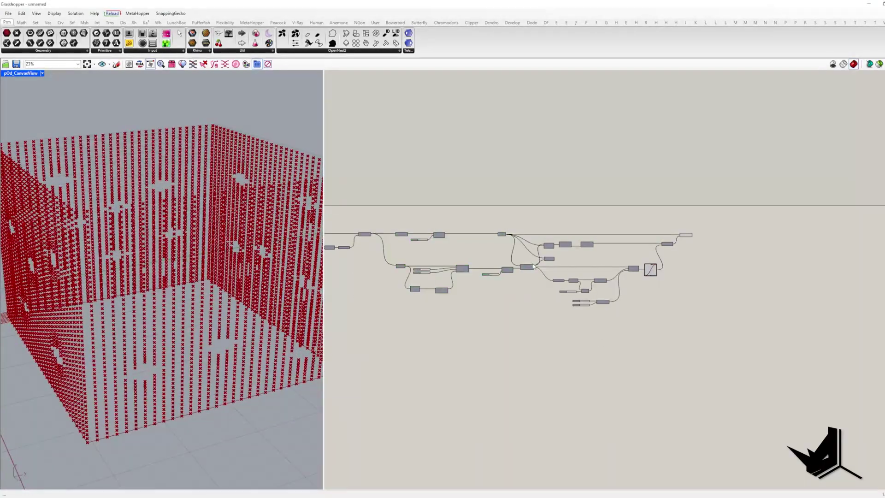
Step: Add an Unflatten Tree component above Move and connect the moved geometry to its Tree input
scroll(572, 290, up, 8)
drag(660, 363, 663, 363)
scroll(642, 330, down, 2)
right_drag(641, 330, 370, 387)
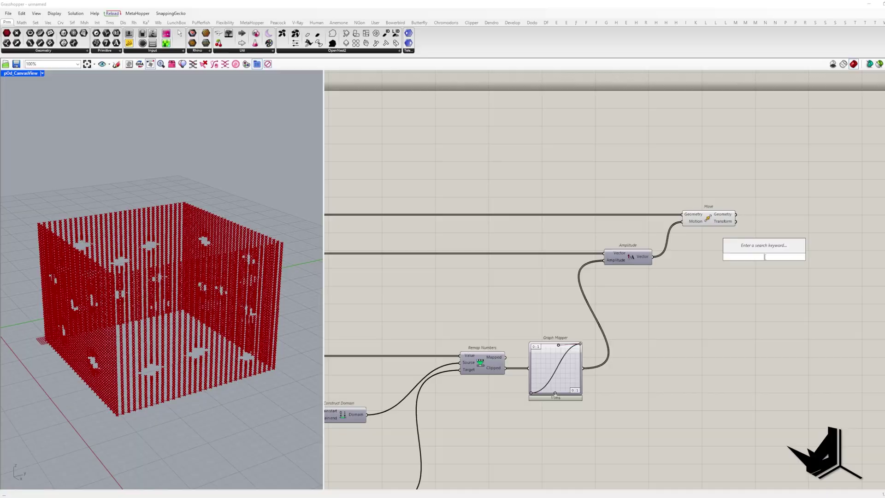
text(unflat)
click(759, 251)
drag(748, 254, 736, 215)
drag(764, 264, 779, 171)
Step: Connect the original Divide Curve points to the Unflatten Tree's Guide input, routing the wire through a relay above the other components
drag(760, 170, 619, 252)
scroll(859, 202, down, 5)
scroll(492, 190, up, 5)
scroll(747, 227, up, 4)
scroll(617, 252, down, 4)
right_drag(882, 243, 632, 232)
double_click(631, 232)
drag(631, 232, 381, 209)
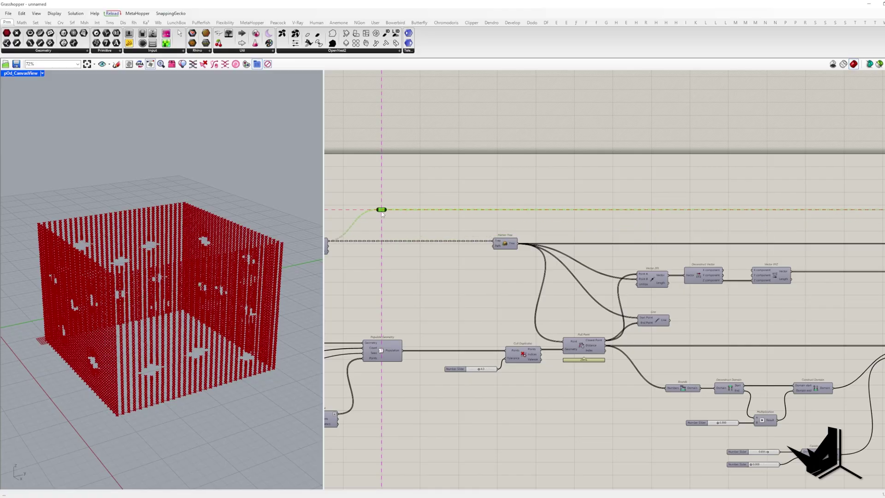
Step: Hide the preview of the Move component
scroll(602, 200, down, 2)
right_drag(883, 216, 583, 223)
scroll(564, 221, up, 4)
click(450, 261)
right_click(450, 261)
click(456, 246)
Step: Add a Nurbs Curve component and use the unflattened points as its vertices
double_click(591, 233)
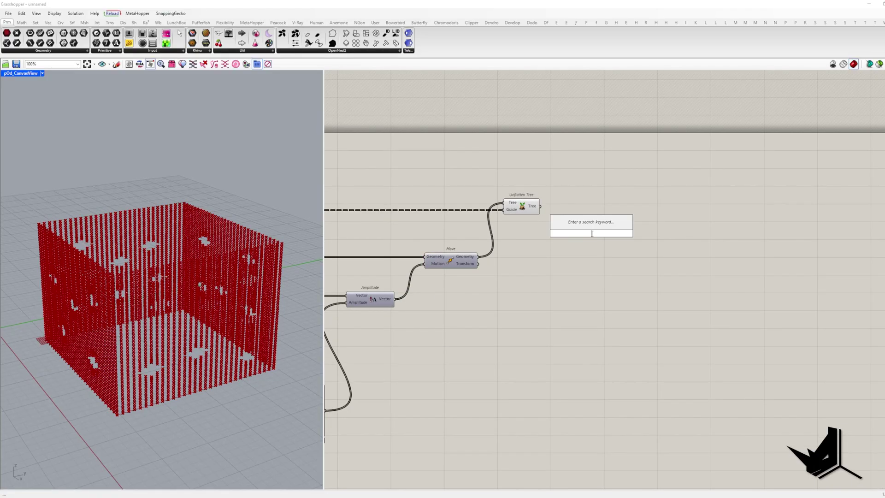
text(nurbs)
click(599, 225)
scroll(586, 230, up, 2)
drag(564, 224, 522, 197)
drag(592, 245, 602, 217)
scroll(603, 222, down, 5)
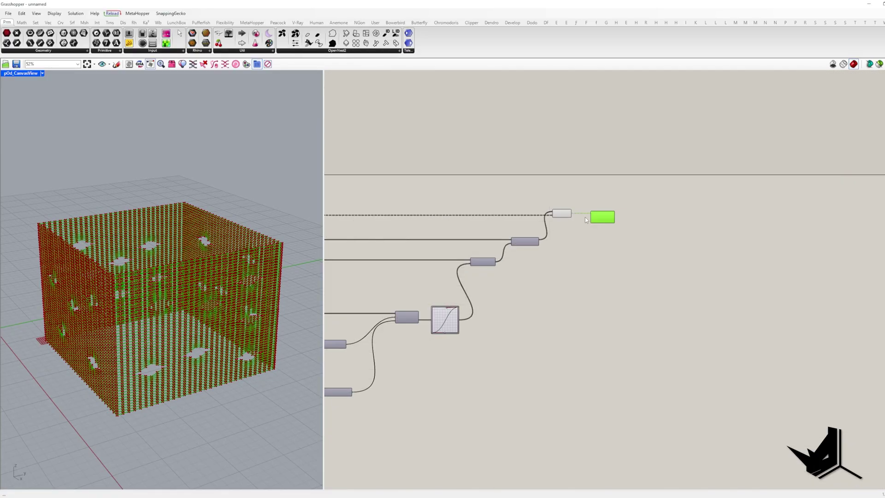
Step: Hide the Unflatten Tree preview so the curves display without their points
scroll(583, 216, up, 4)
click(544, 209)
middle_click(566, 170)
click(593, 180)
right_drag(440, 285, 336, 310)
Step: Add a Trim Tree component and feed it the Nurbs Curve output
double_click(616, 245)
text(trim)
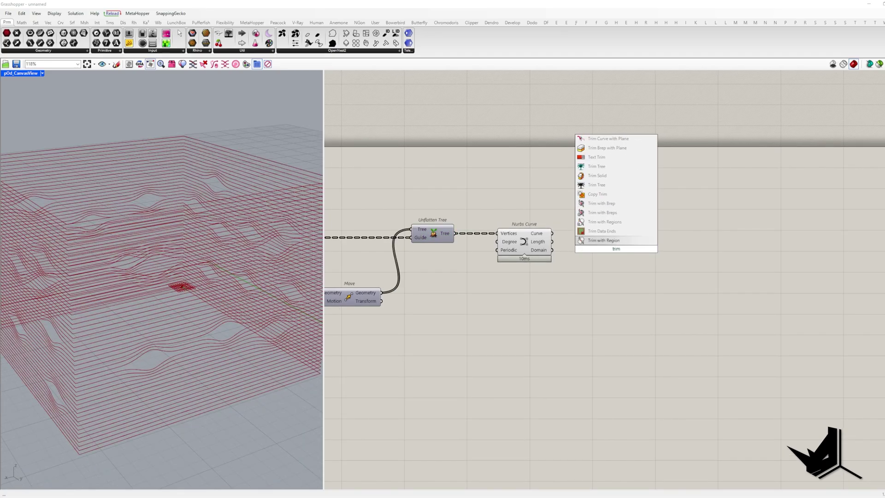
click(596, 184)
drag(556, 236, 602, 238)
Step: Add a Join Curves component and connect the trimmed tree to its Curves input
double_click(634, 208)
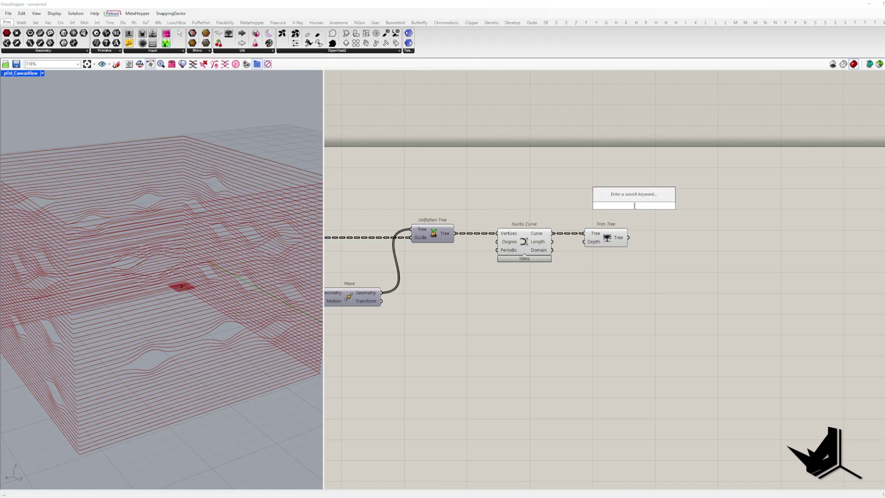
text(join)
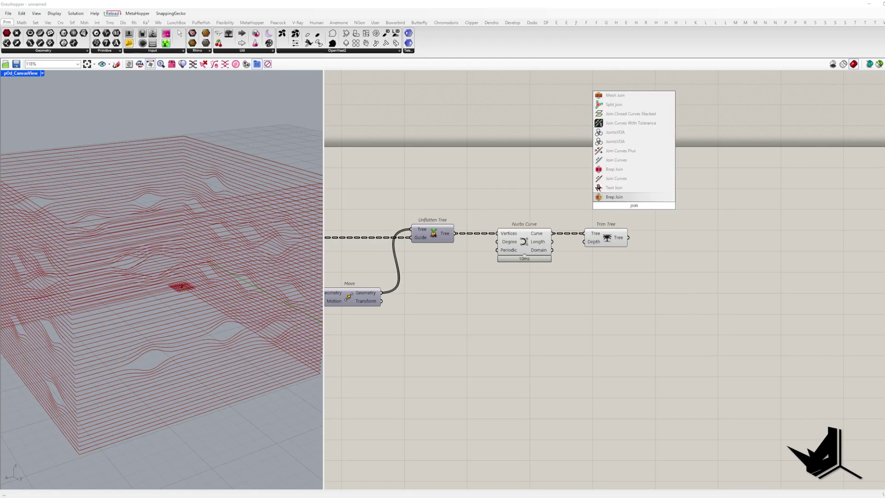
click(617, 178)
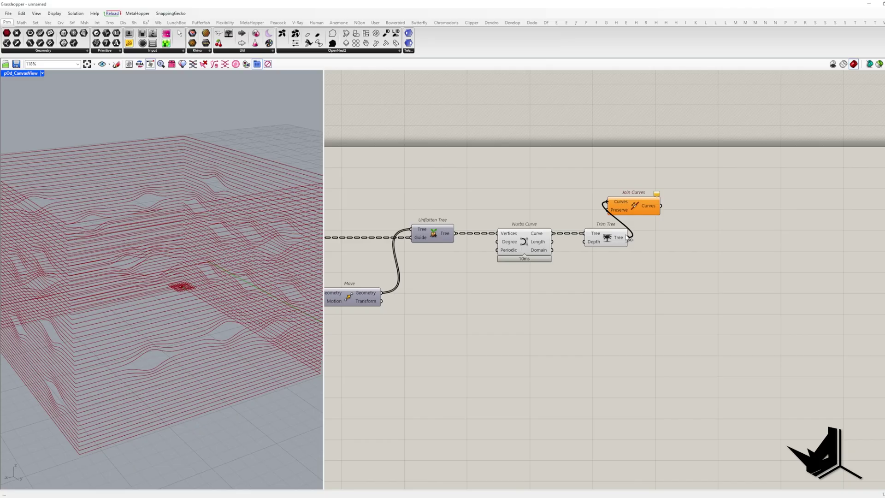
drag(629, 239, 627, 237)
scroll(692, 266, down, 5)
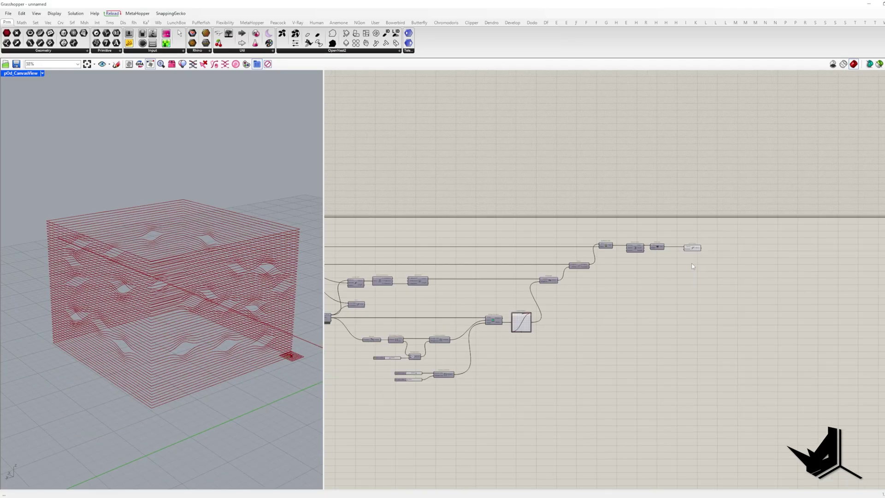
Step: Add a Custom Preview component near the Loft and connect the lofted surface as its geometry
scroll(601, 280, up, 6)
double_click(502, 268)
text(custom pre)
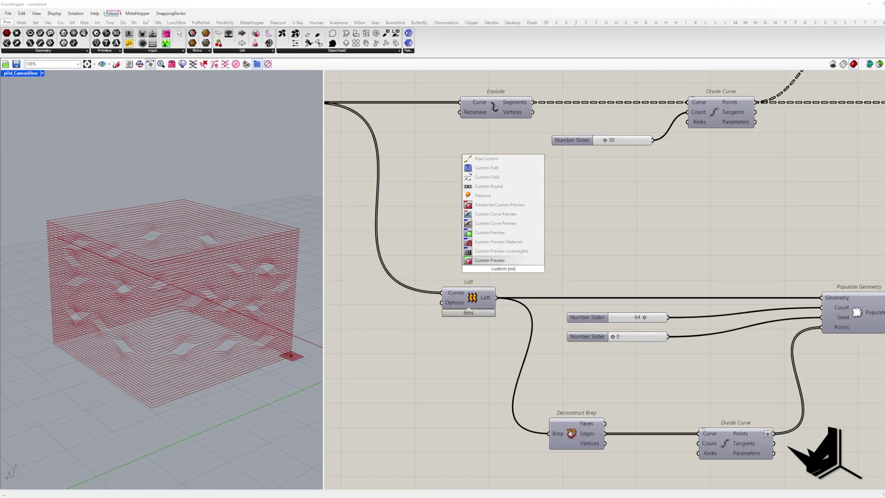
click(502, 233)
drag(481, 264, 496, 297)
drag(506, 269, 547, 236)
Step: Add a white Colour Swatch and use it as the Custom Preview's material
double_click(501, 223)
text(swa)
click(494, 143)
drag(495, 224, 497, 234)
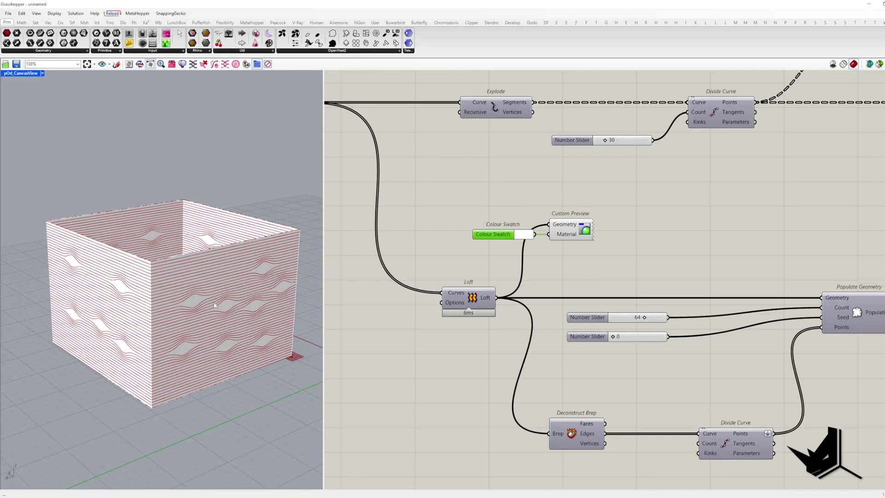
mouse_move(214, 305)
right_down()
mouse_move(236, 304)
mouse_move(210, 308)
right_up()
click(618, 267)
Step: Add a Perp Frame component after Join Curves and connect the joined curves to its Curve input
scroll(645, 263, down, 6)
right_drag(792, 247, 470, 267)
scroll(585, 230, up, 6)
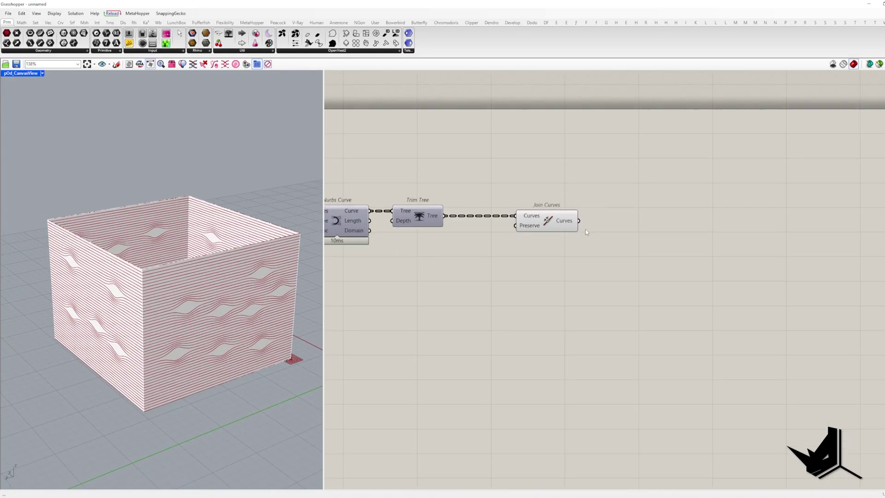
double_click(649, 252)
text(perp)
click(639, 244)
drag(579, 220, 617, 248)
drag(649, 255, 712, 325)
Step: Feed the Perp Frame parameter with a number slider at 0.00 and reparameterize its Curve input
double_click(609, 341)
text(0)
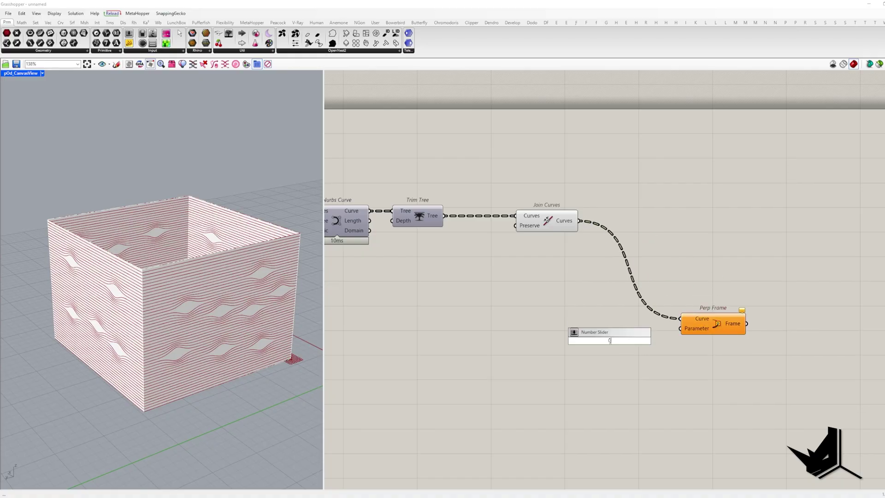
text(.00)
key(Return)
drag(660, 340, 681, 329)
drag(581, 340, 575, 329)
right_click(695, 319)
click(722, 398)
right_drag(435, 311, 386, 305)
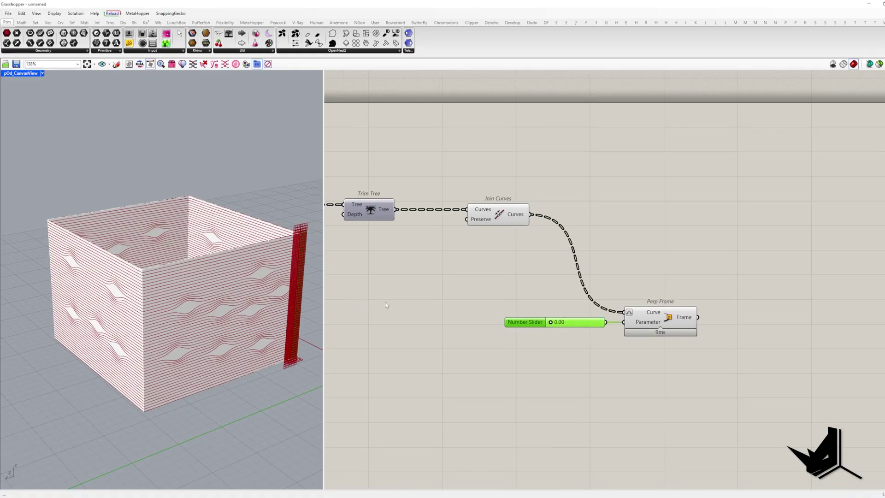
Step: Add a Rectangle component that uses the perpendicular frames as its plane
right_drag(249, 313, 147, 313)
right_drag(682, 281, 520, 276)
double_click(630, 274)
text(rectangle)
click(629, 265)
drag(597, 260, 535, 310)
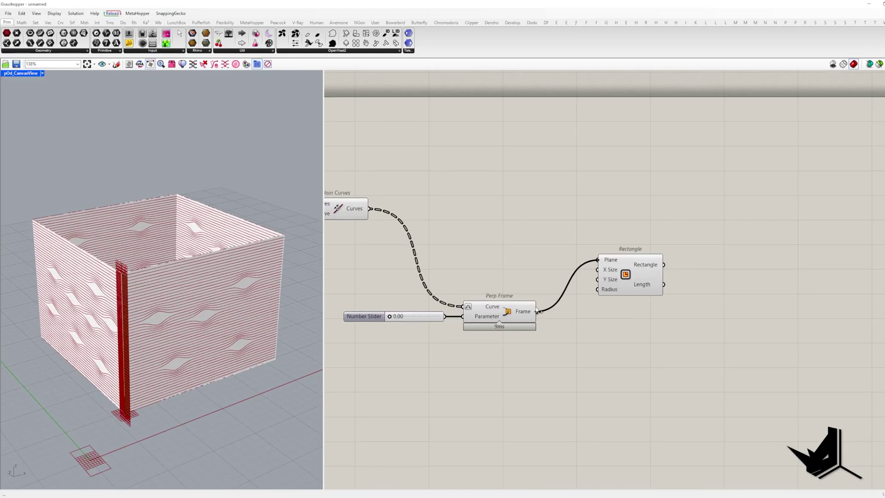
drag(630, 266, 771, 317)
Step: Add a Construct Domain component and connect its domain to both the X Size and Y Size of the Rectangle
double_click(645, 334)
text(construct)
click(641, 324)
drag(646, 335, 739, 322)
drag(701, 350, 739, 331)
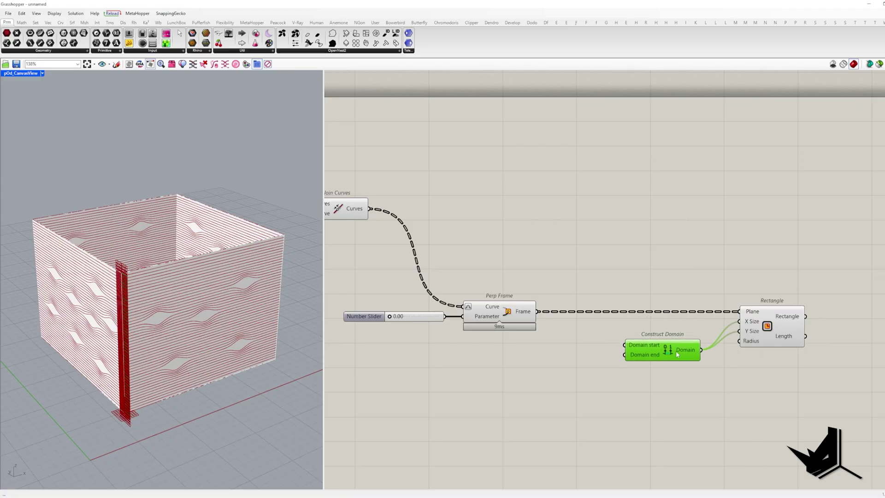
Step: Add a number slider set to 0.100 beside the new Construct Domain component
right_drag(677, 354, 691, 338)
double_click(548, 353)
text(0<)
text(0.300)
key(Return)
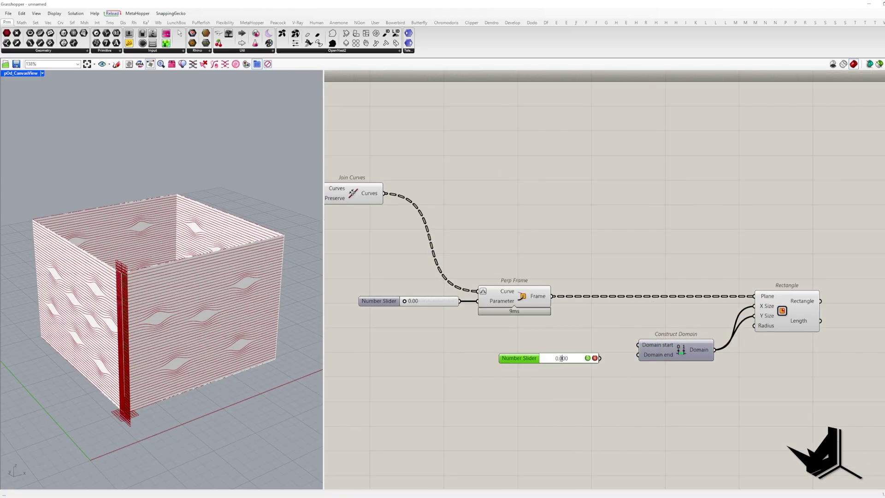
Step: Add an Expression component with the formula x/2, keep only its x input, and connect the 0.100 slider to it
right_click(575, 360)
click(514, 371)
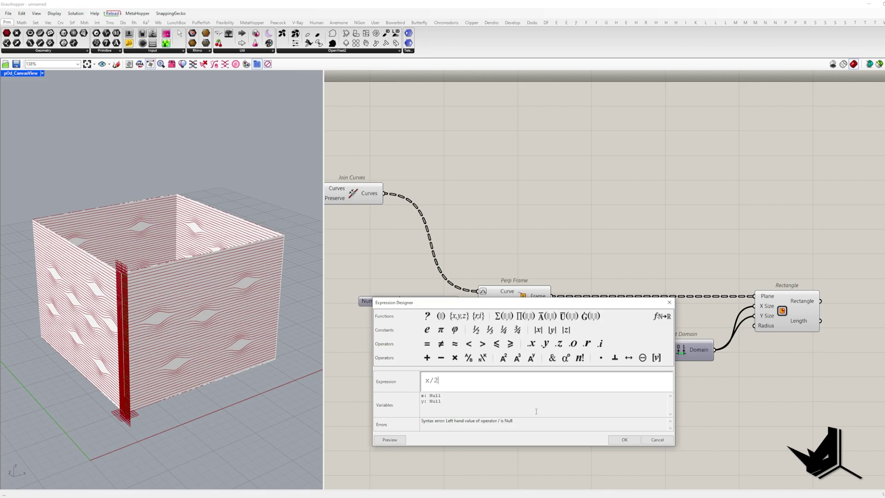
click(623, 440)
scroll(511, 379, up, 8)
click(520, 374)
drag(496, 407, 490, 362)
drag(504, 359, 545, 386)
scroll(539, 385, down, 3)
Step: Use the x/2 result as the domain end and its value passed through a Negative component as the domain start
double_click(584, 353)
text(neg)
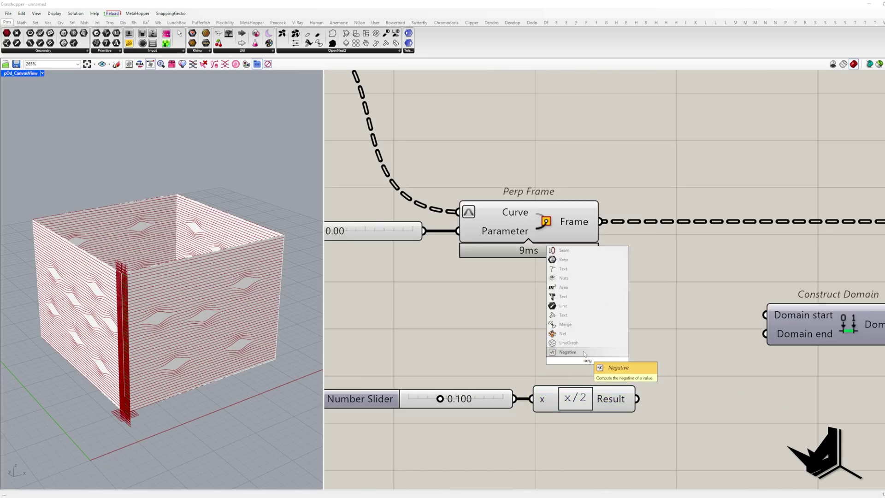
click(568, 352)
scroll(525, 308, down, 3)
drag(596, 322, 586, 362)
drag(490, 309, 493, 320)
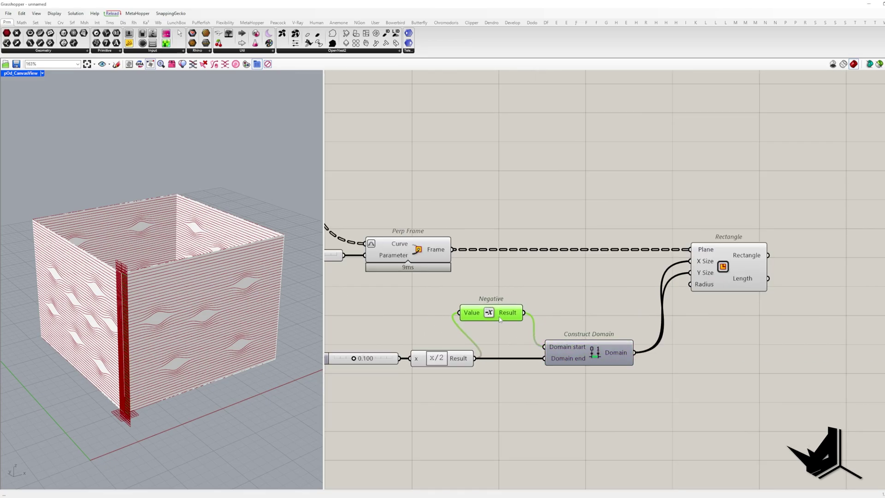
Step: Hide the preview of the Perp Frame and the components that define the rectangle size
click(727, 280)
scroll(575, 270, down, 6)
drag(580, 356, 434, 236)
middle_click(549, 277)
click(569, 245)
right_drag(76, 317, 88, 320)
scroll(88, 320, up, 10)
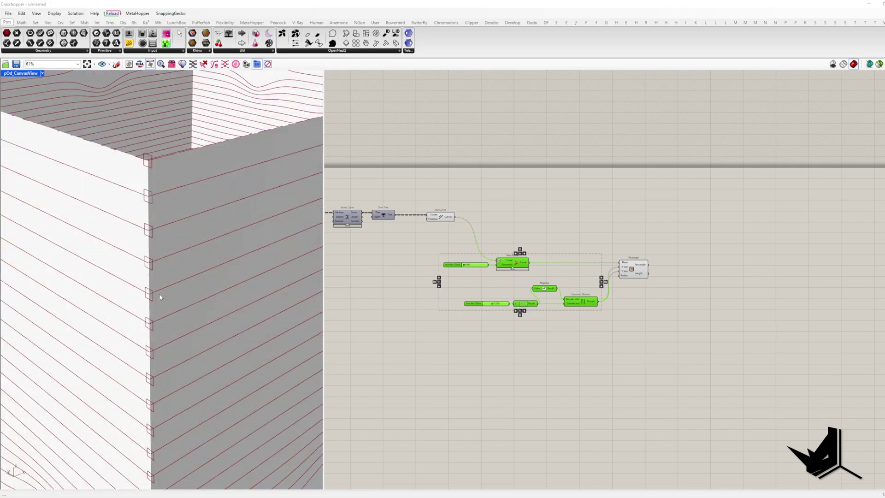
Step: Add a Sweep1 component with the joined curves as rails and the rectangles as sections
scroll(475, 222, up, 3)
double_click(699, 230)
text(swe)
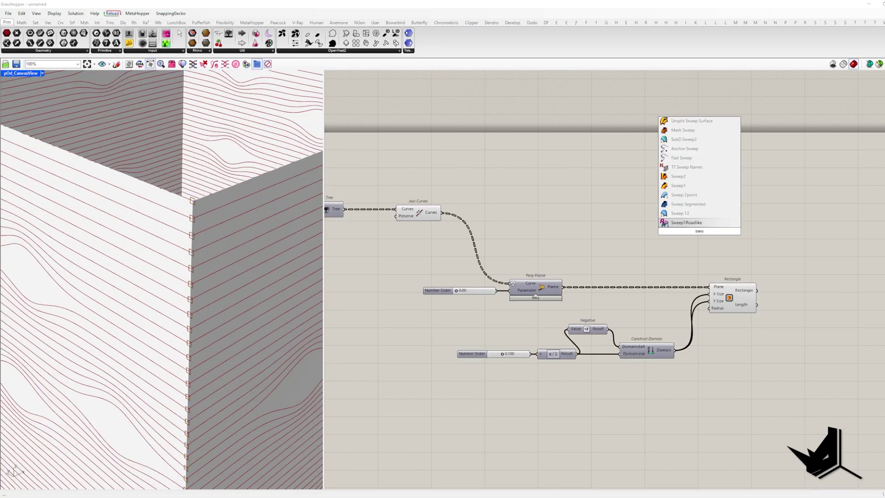
click(691, 187)
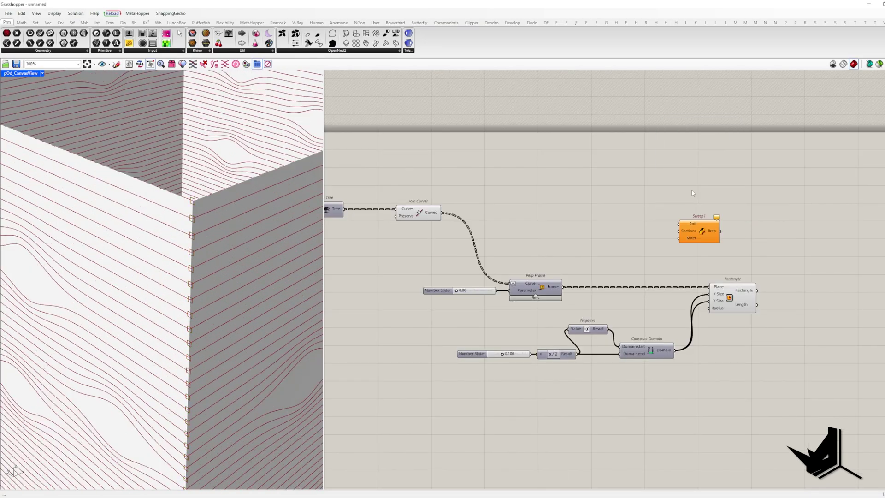
drag(680, 224, 443, 213)
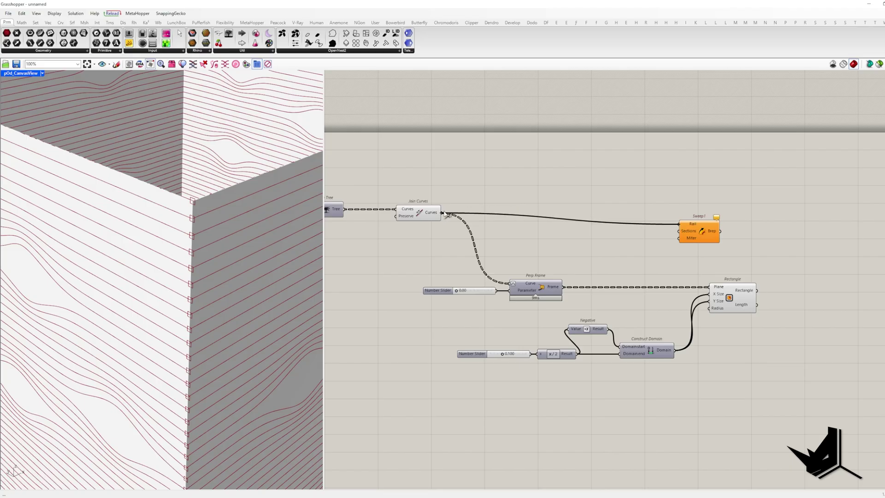
drag(751, 287, 757, 283)
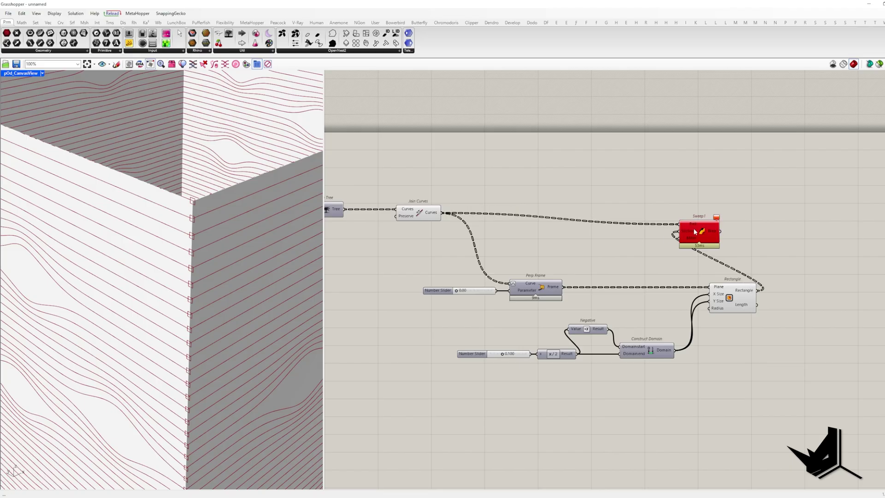
drag(695, 232, 757, 220)
Step: Check the error message on the Sweep1 component and frame the area around it with the screenshot tool
right_drag(781, 211, 598, 212)
scroll(597, 212, up, 3)
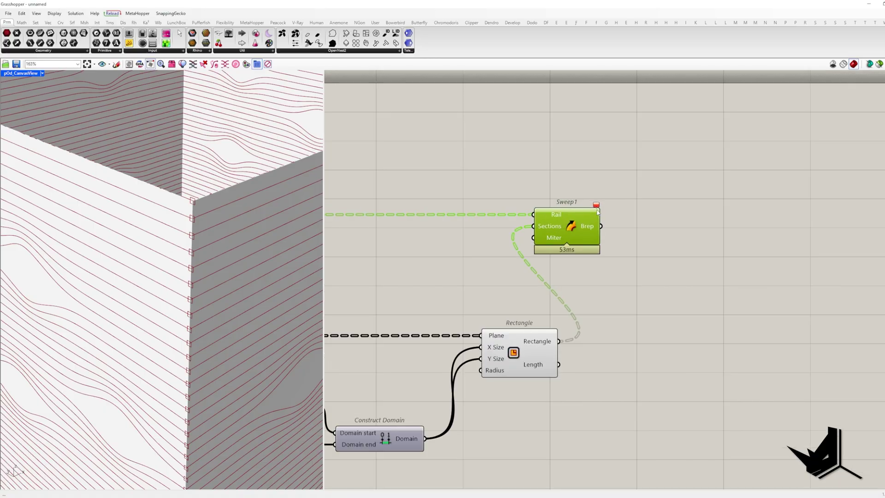
mouse_move(596, 205)
key(Print)
drag(507, 173, 735, 271)
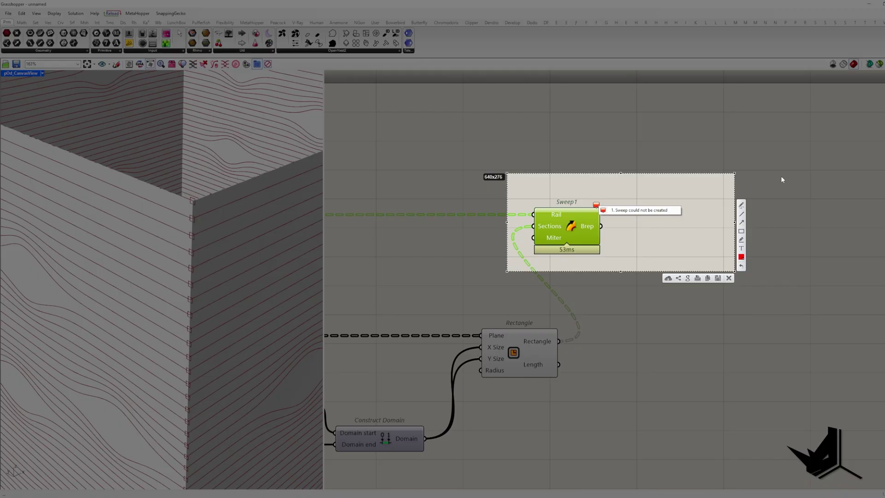
key(Escape)
Step: Move the Perp Frame, Rectangle and size components down to free space below the joined-curves wire
scroll(817, 240, down, 8)
right_drag(739, 280, 758, 280)
scroll(764, 282, up, 6)
scroll(766, 237, down, 2)
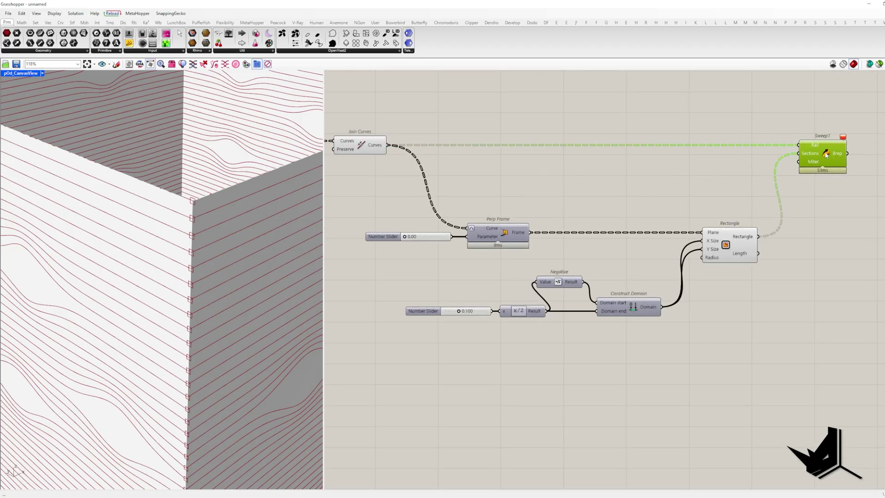
drag(820, 306, 475, 205)
drag(574, 226, 574, 283)
click(577, 197)
Step: Add a Shatter component, feed the joined curves into its Curve input, and reparameterize that input
scroll(576, 198, up, 5)
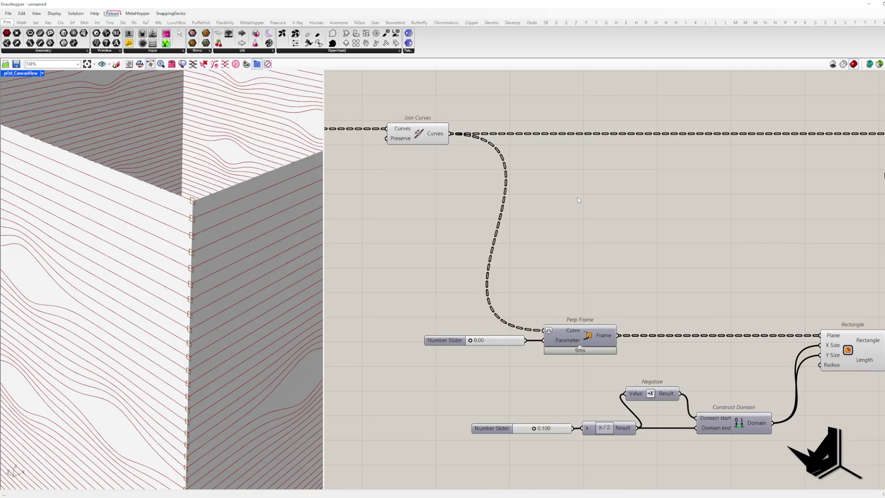
double_click(603, 210)
text(shat)
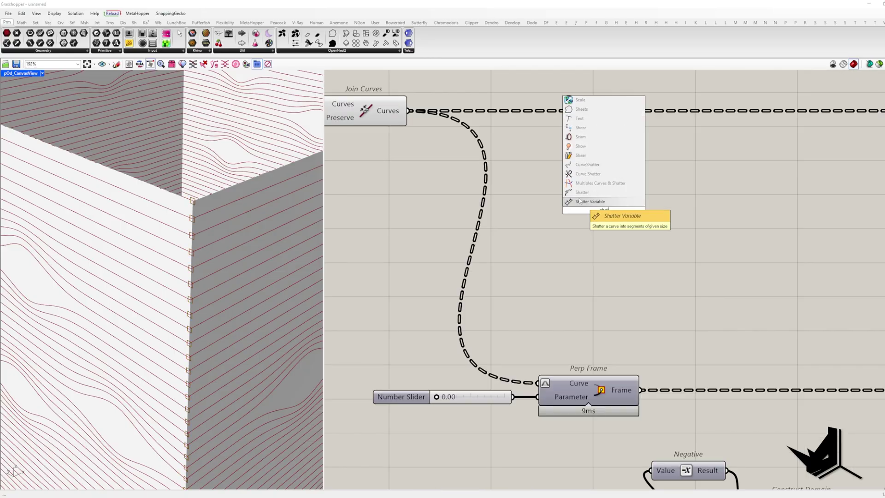
click(580, 202)
drag(554, 207, 409, 110)
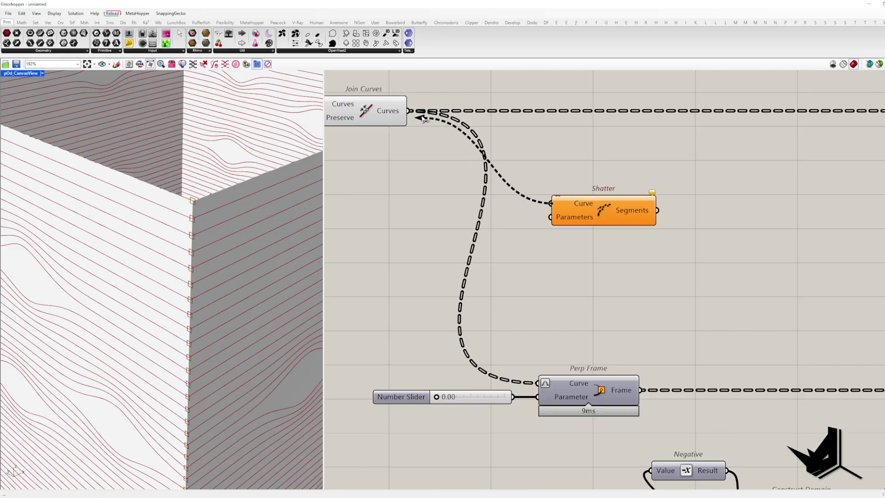
right_click(569, 209)
click(594, 282)
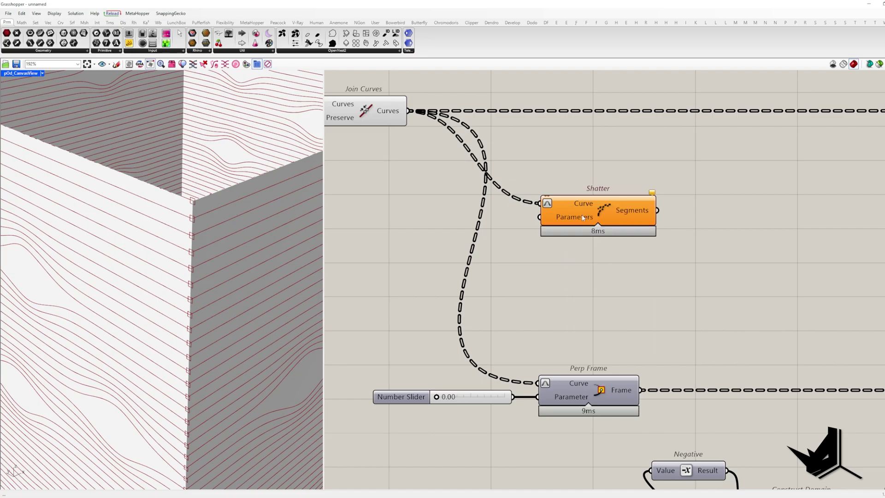
drag(581, 216, 645, 210)
click(627, 244)
Step: Disconnect the 0.00 slider from Perp Frame, place it below Join Curves, and set it to 0.01
ctrl+drag(537, 397, 437, 240)
double_click(437, 240)
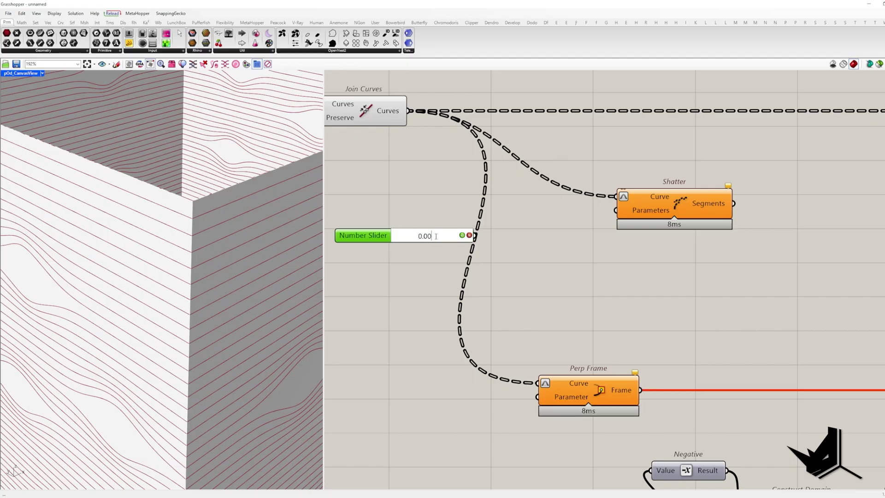
click(462, 236)
drag(363, 235, 338, 267)
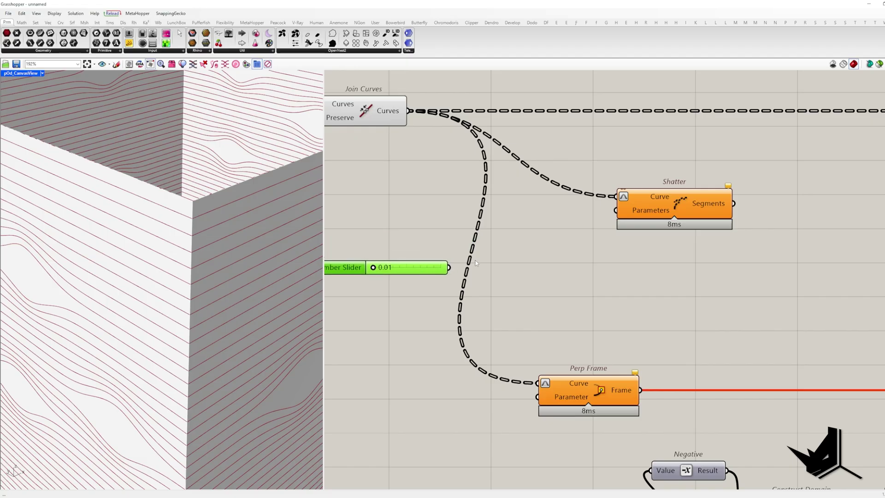
Step: Add an Addition component that sums the 0.01 slider and a panel containing 0.5
double_click(510, 259)
text(add)
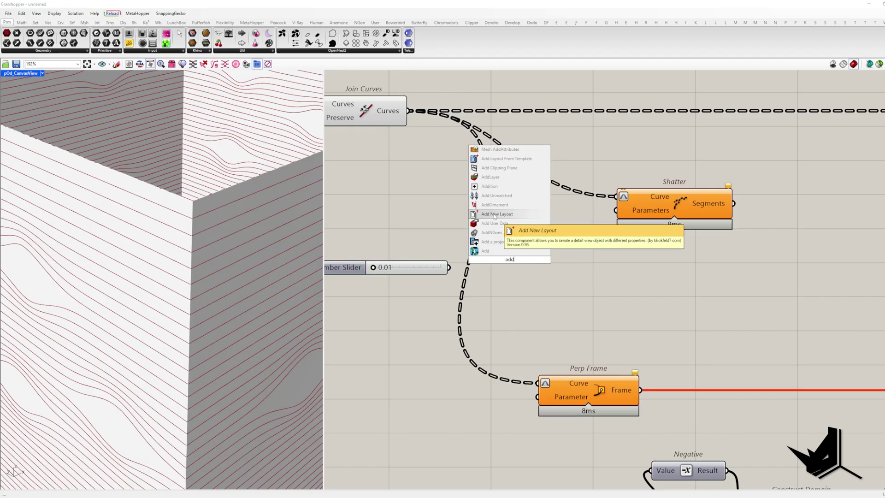
key(Return)
drag(464, 266, 511, 300)
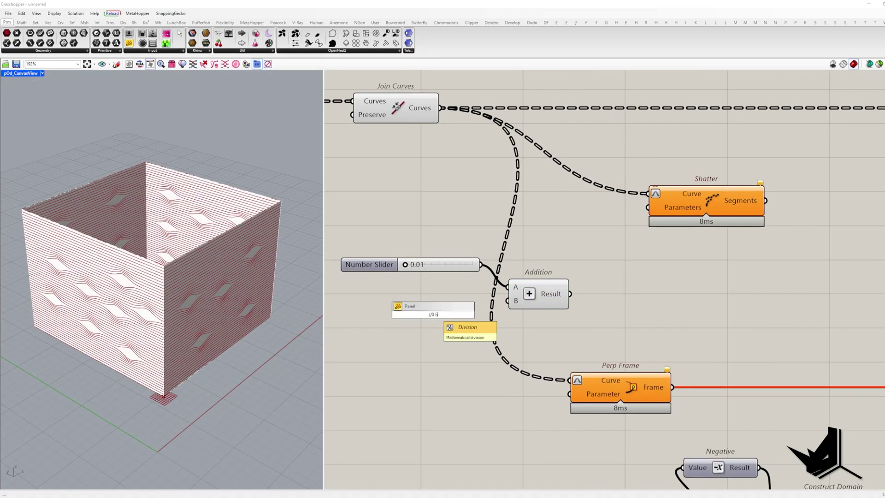
key(Return)
drag(526, 300, 516, 314)
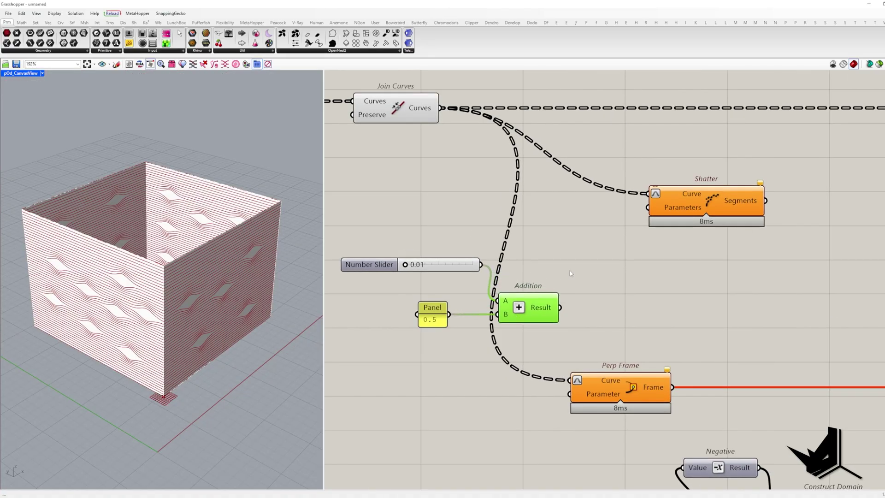
Step: Merge the slider value and the Addition result, and connect the merged list to Shatter's Parameters input
double_click(569, 270)
text(merge)
key(Return)
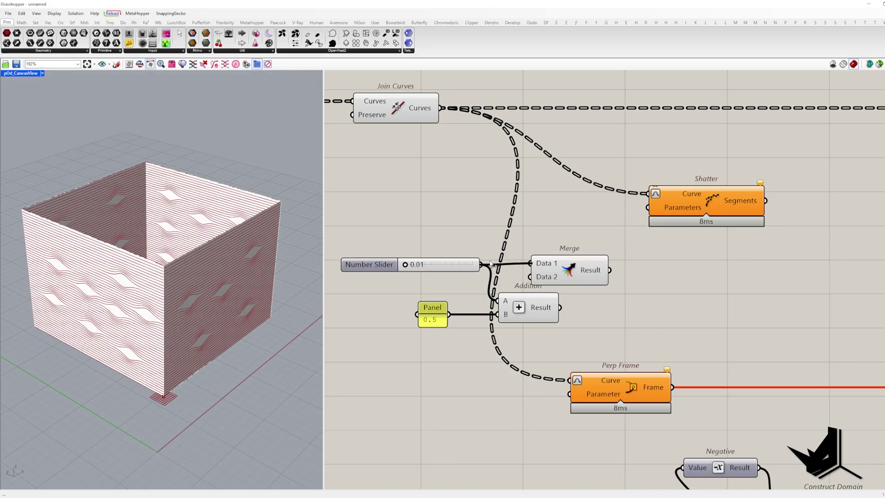
drag(531, 277, 736, 208)
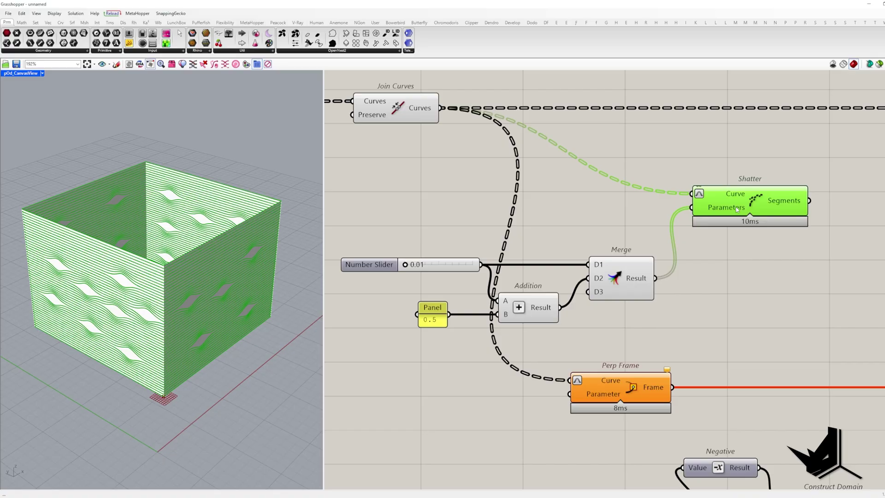
right_drag(735, 206, 483, 228)
mouse_move(548, 228)
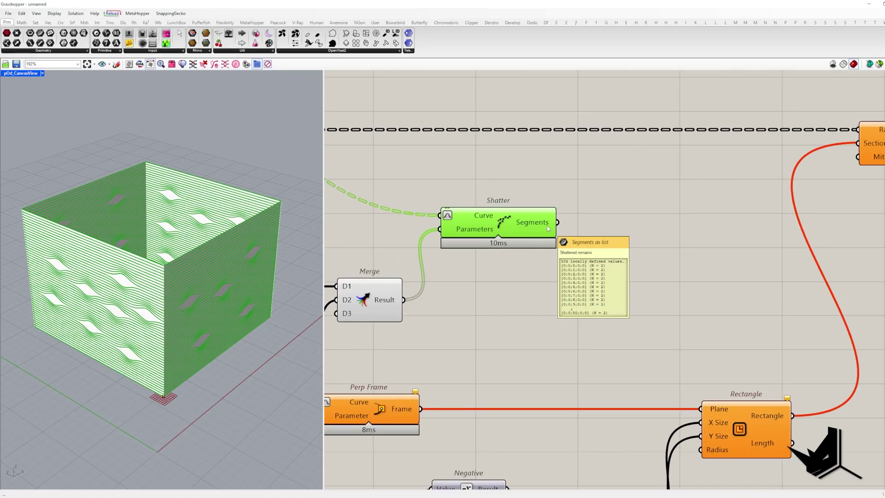
scroll(548, 228, down, 5)
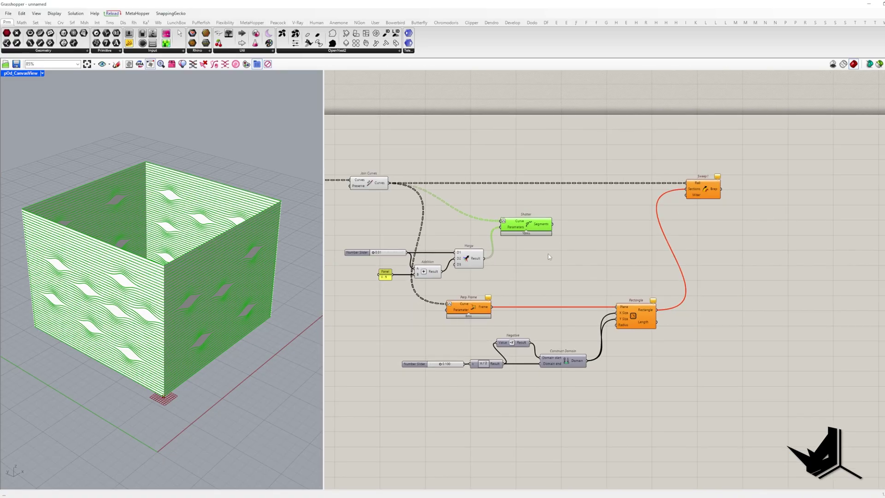
Step: Connect the 0.01 slider to Perp Frame's Parameter input and space out the slider, Addition and Merge components
right_drag(493, 276, 561, 252)
scroll(499, 265, up, 3)
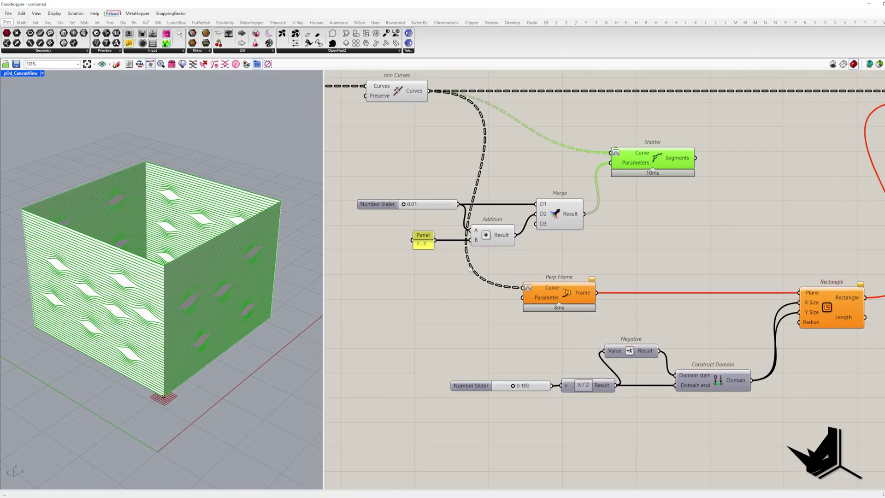
click(458, 211)
drag(447, 206, 416, 206)
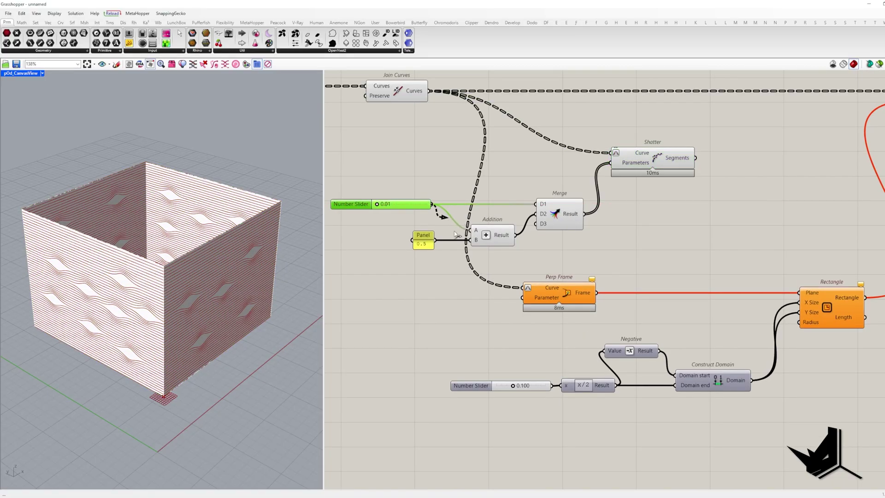
drag(456, 234, 516, 301)
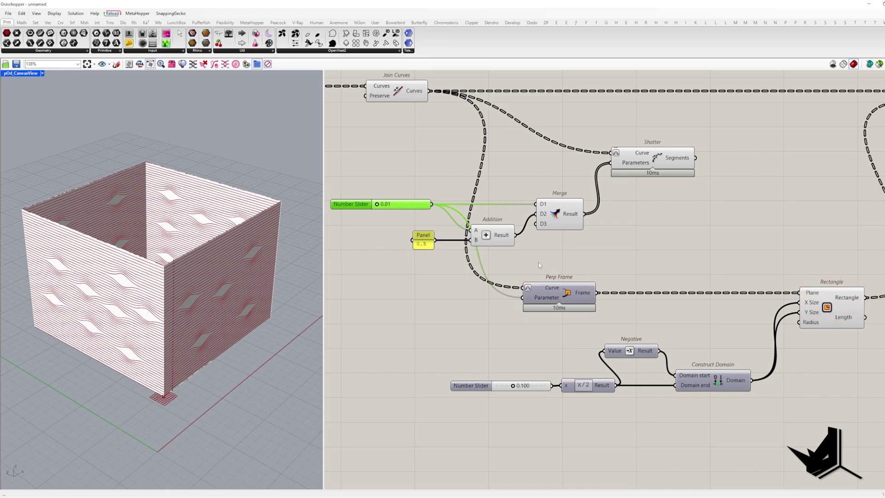
drag(571, 254, 469, 202)
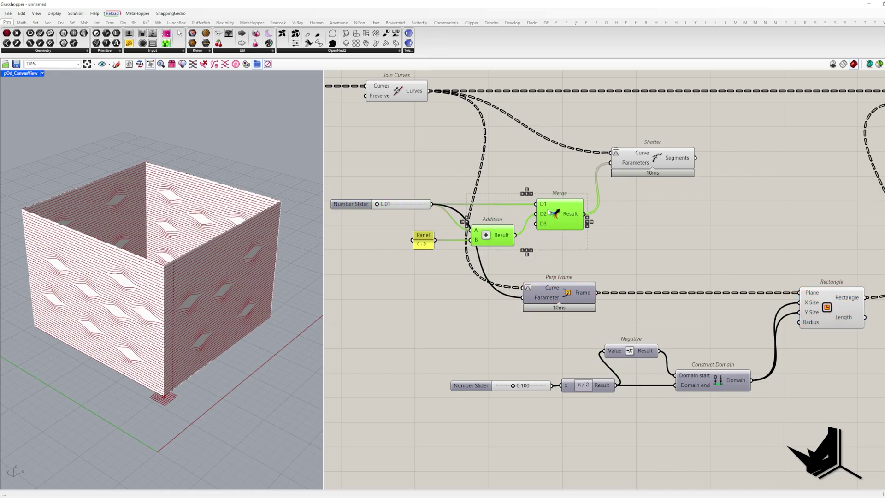
drag(549, 212, 571, 211)
click(689, 218)
Step: Replace the joined curves with the Shatter segments as Sweep1's rails and inspect the swept geometry
right_drag(706, 171, 495, 211)
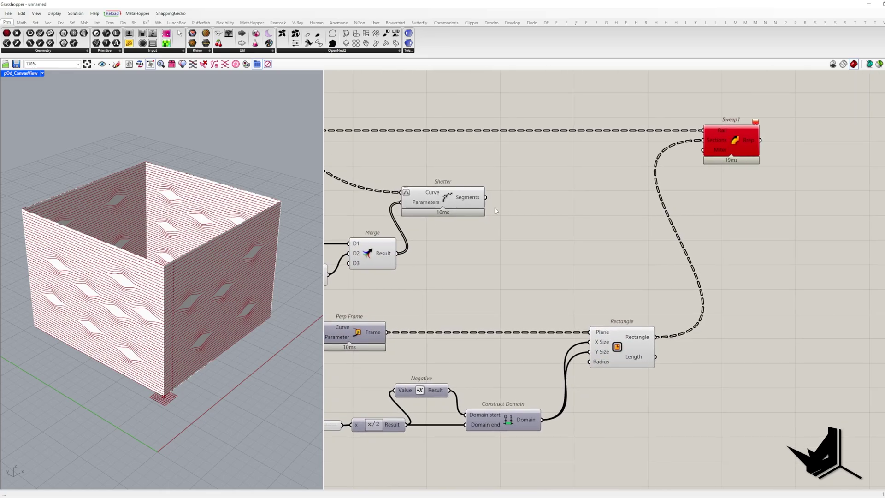
drag(721, 137, 756, 190)
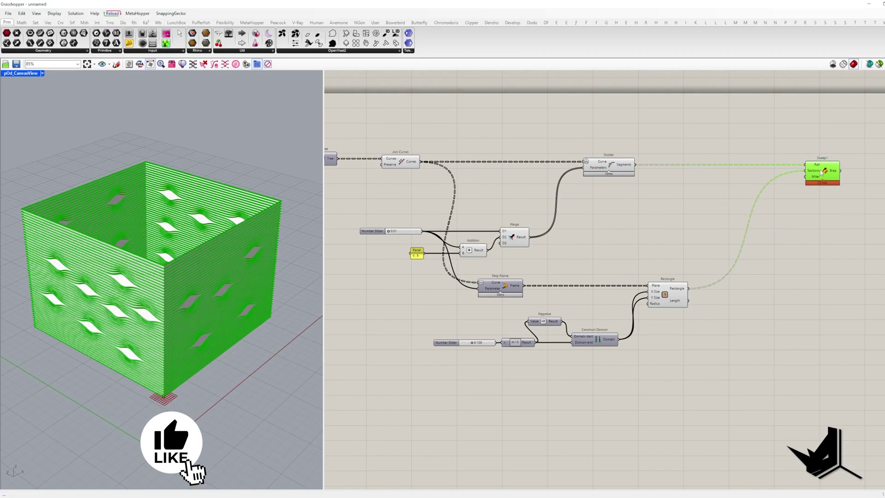
right_drag(217, 322, 138, 294)
scroll(181, 293, up, 5)
scroll(139, 294, down, 5)
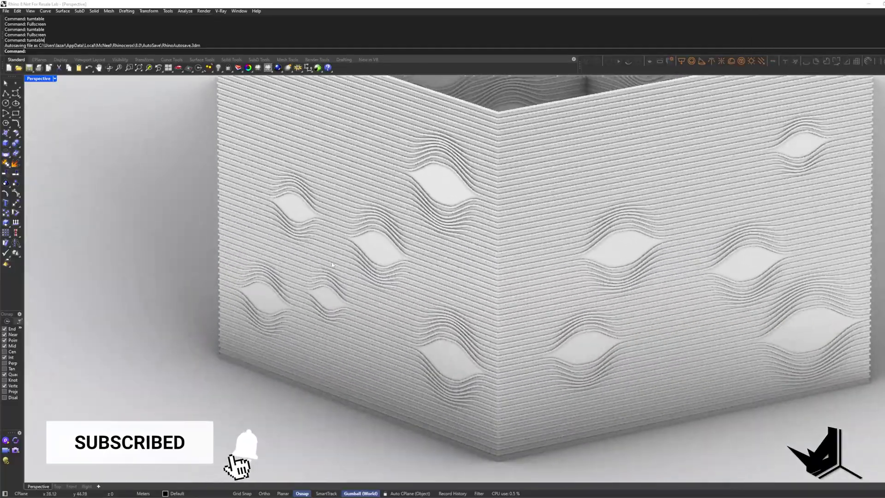